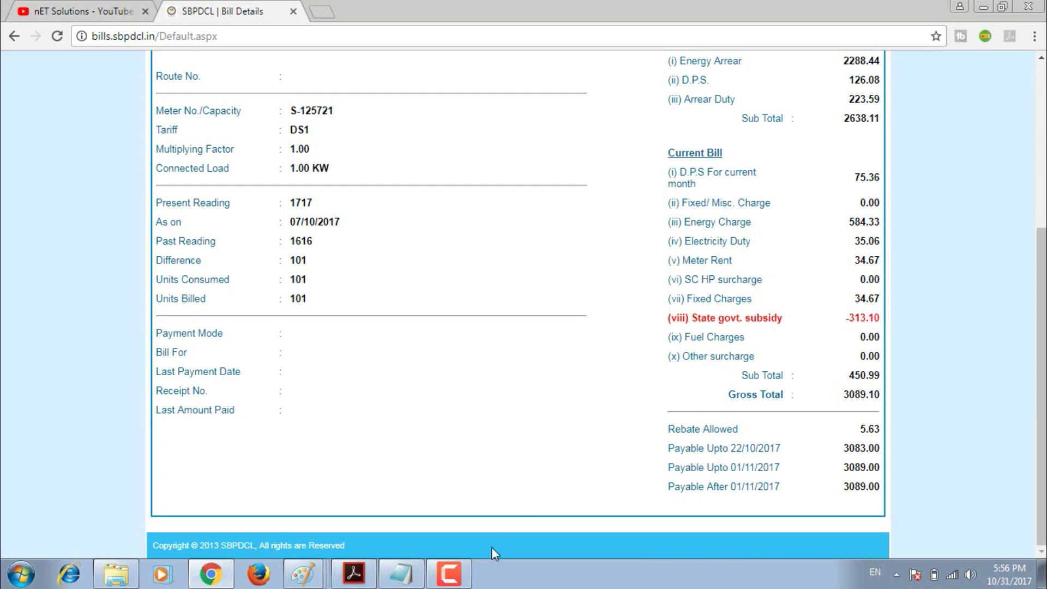
{"action": "scroll", "coordinate": [743, 182], "scroll_direction": "up", "scroll_amount": 4}
{"action": "scroll", "coordinate": [730, 199], "scroll_direction": "down", "scroll_amount": 4}
{"action": "left_click", "coordinate": [448, 573]}
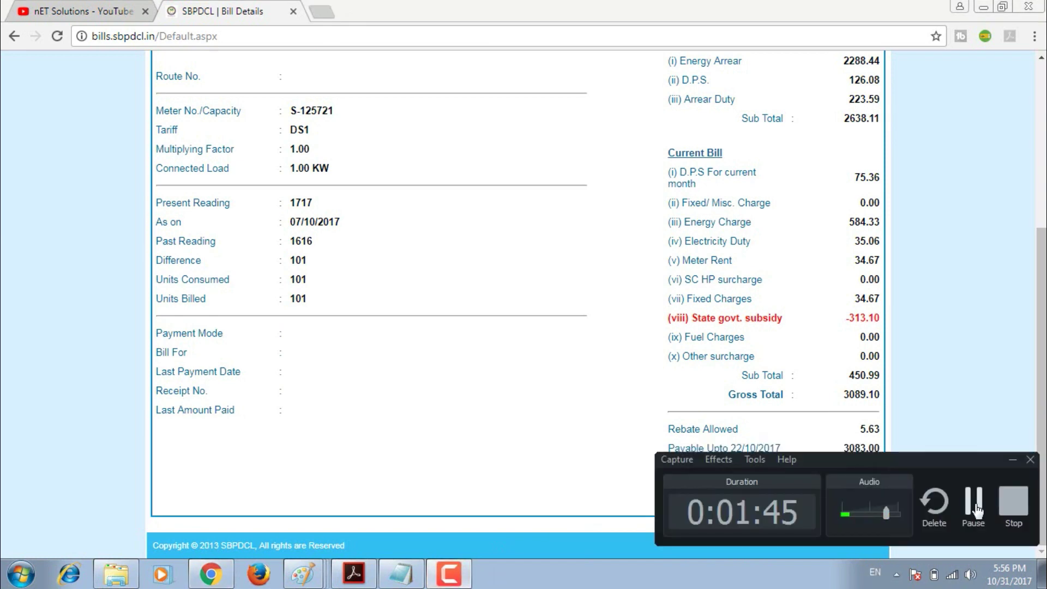
{"action": "left_click", "coordinate": [987, 506]}
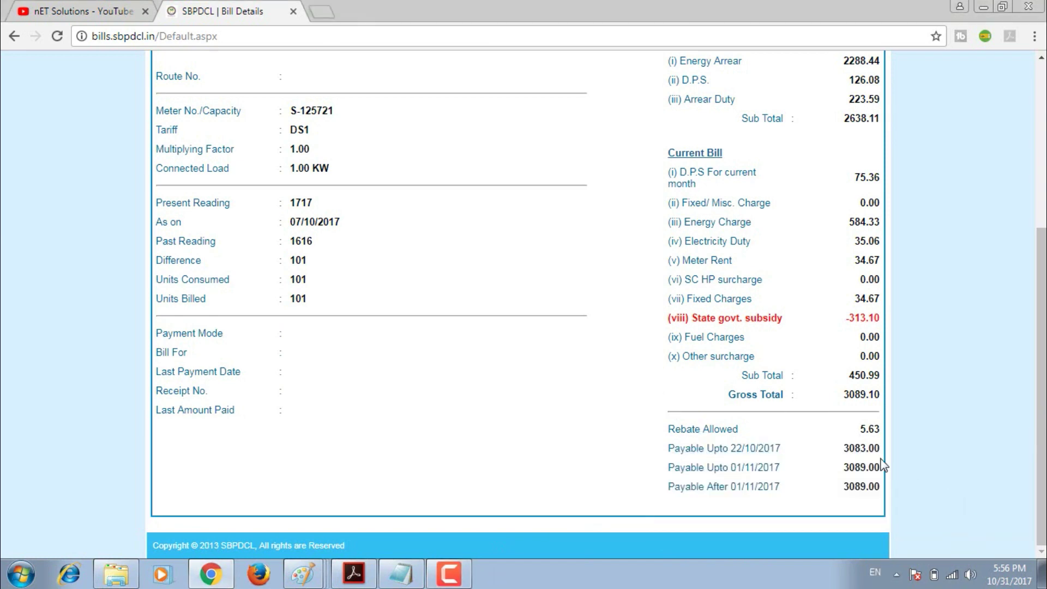
Review the SBPDCL energy bill and proceed to its online payment form.
{"action": "scroll", "coordinate": [917, 437], "scroll_direction": "up", "scroll_amount": 4}
{"action": "scroll", "coordinate": [916, 437], "scroll_direction": "down", "scroll_amount": 3}
{"action": "scroll", "coordinate": [917, 437], "scroll_direction": "up", "scroll_amount": 3}
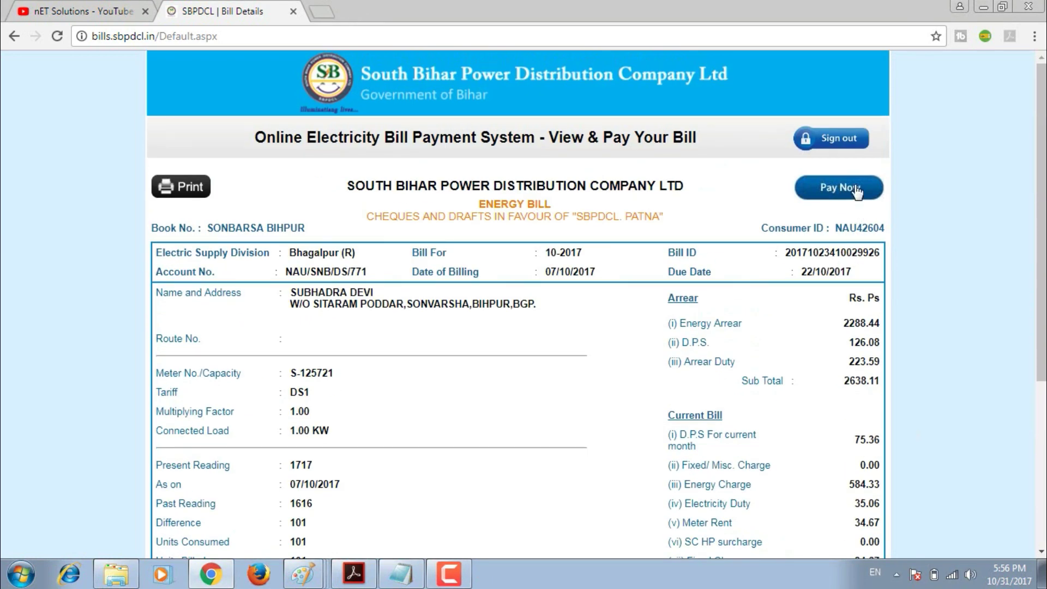
{"action": "left_click", "coordinate": [839, 191]}
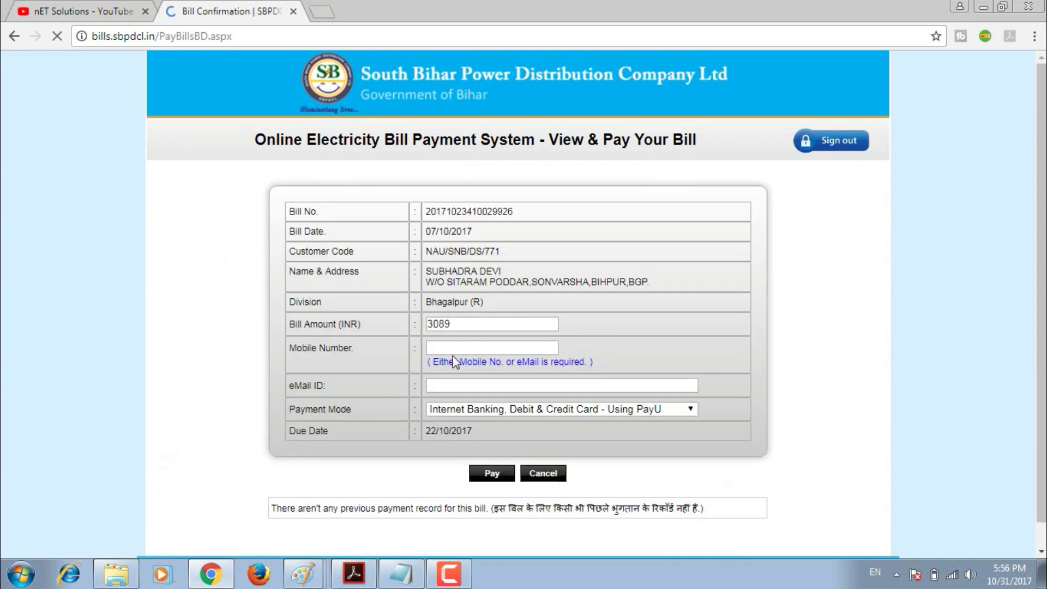
Fill in the payer's mobile number and email ID on the bill confirmation form.
{"action": "left_click", "coordinate": [457, 348]}
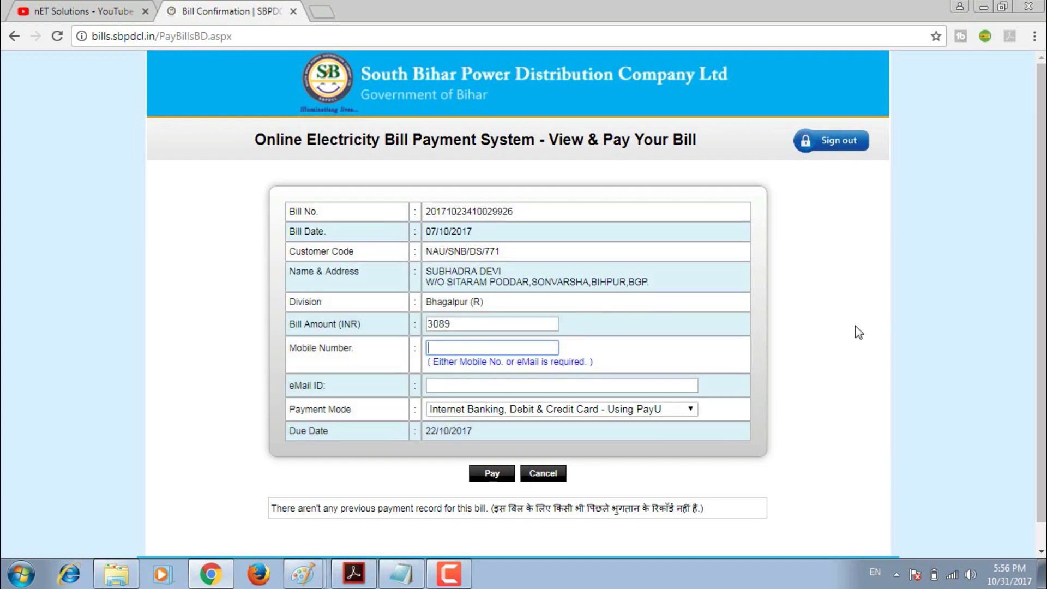
{"action": "left_click", "coordinate": [466, 574]}
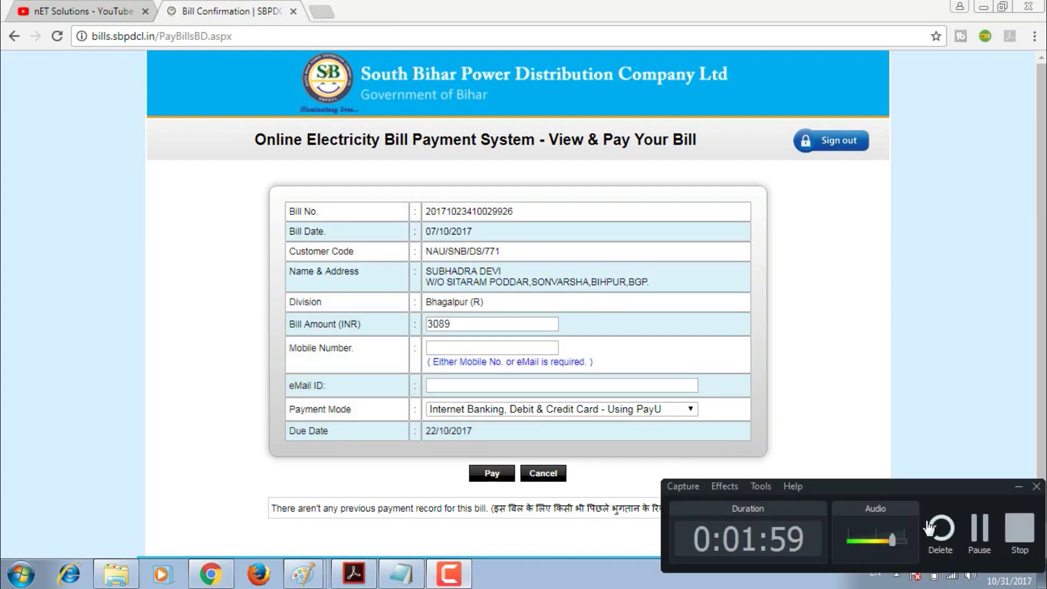
{"action": "left_click", "coordinate": [745, 514]}
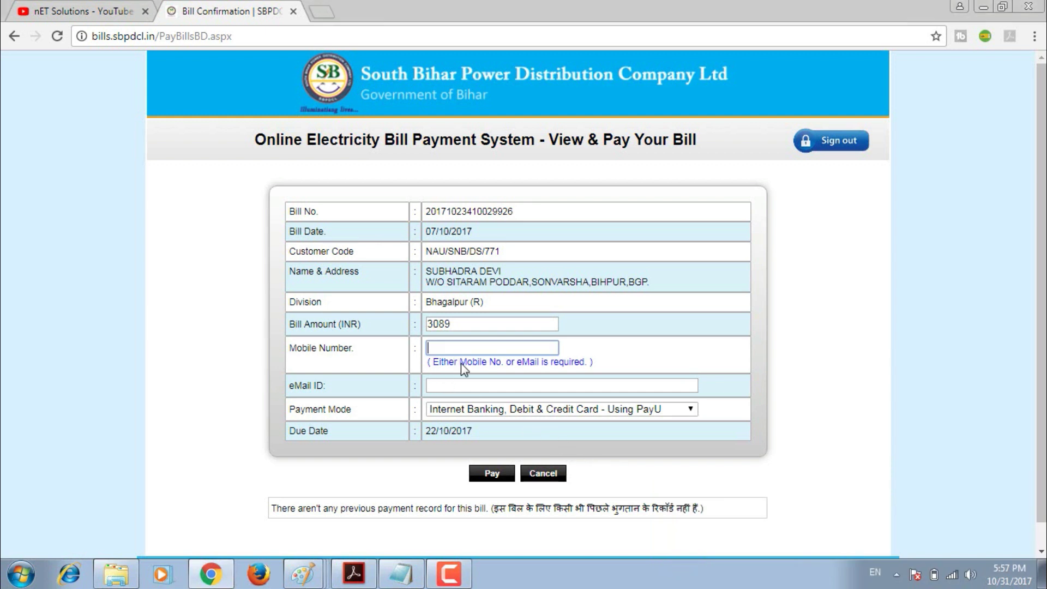
{"action": "left_click", "coordinate": [467, 385]}
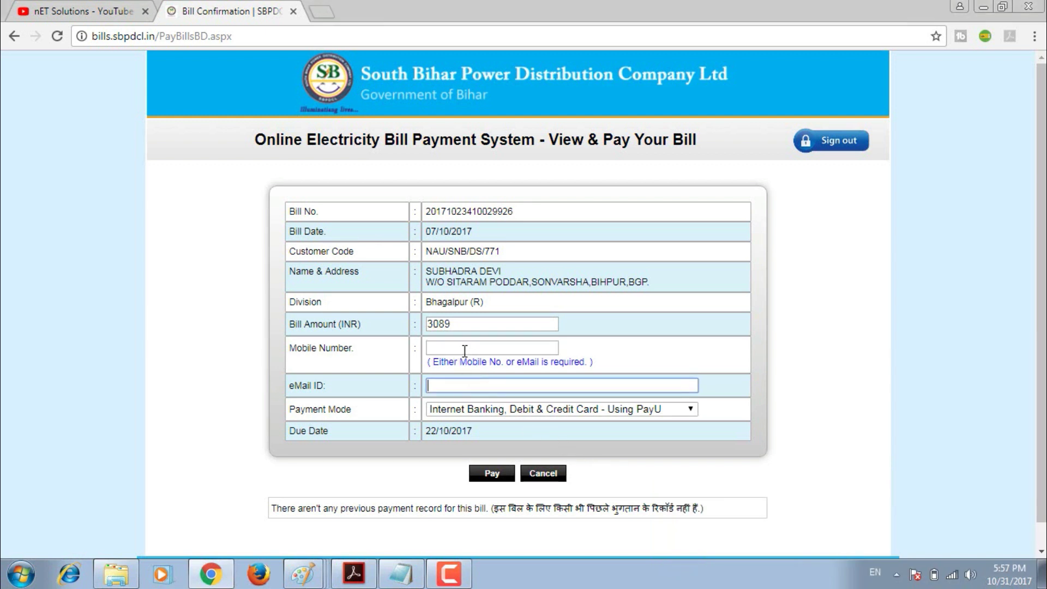
{"action": "left_click", "coordinate": [466, 573]}
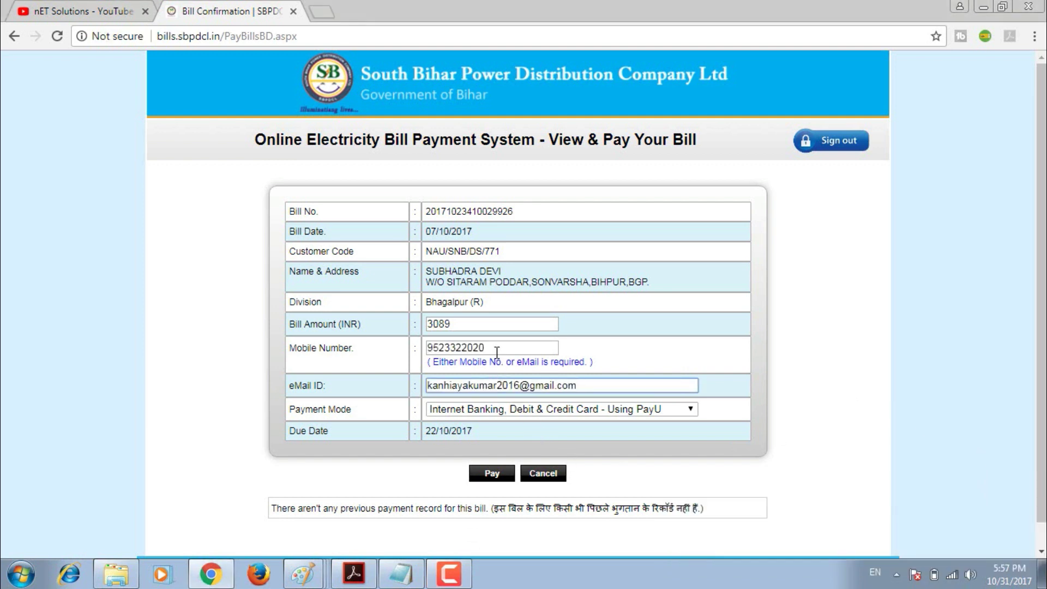
{"action": "left_click", "coordinate": [594, 388]}
Submit the bill for payment through PayU and choose Credit/Debit Card as the payment mode.
{"action": "left_click", "coordinate": [492, 473]}
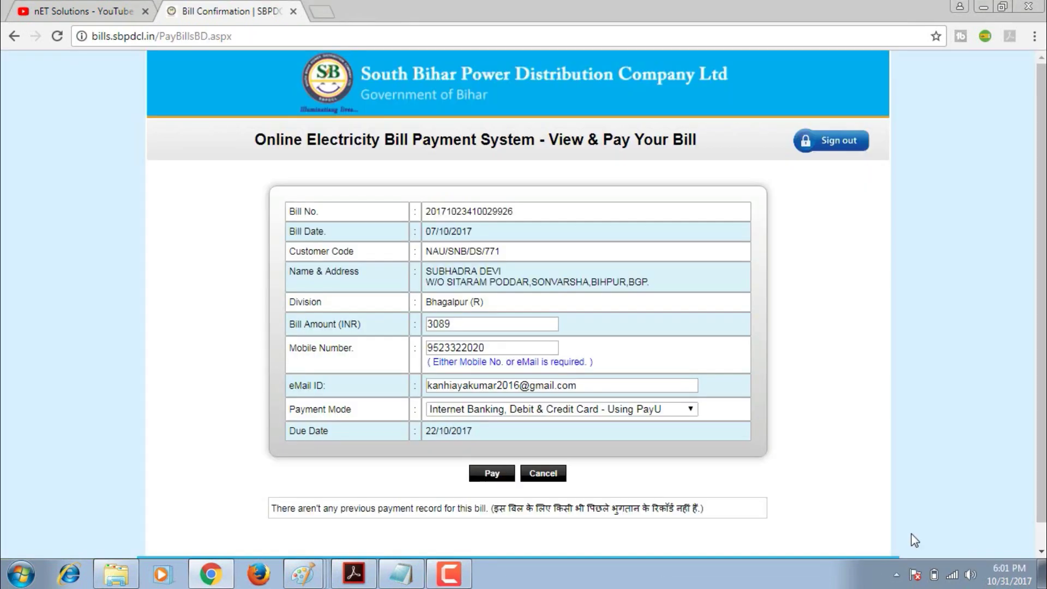
{"action": "left_click", "coordinate": [493, 474]}
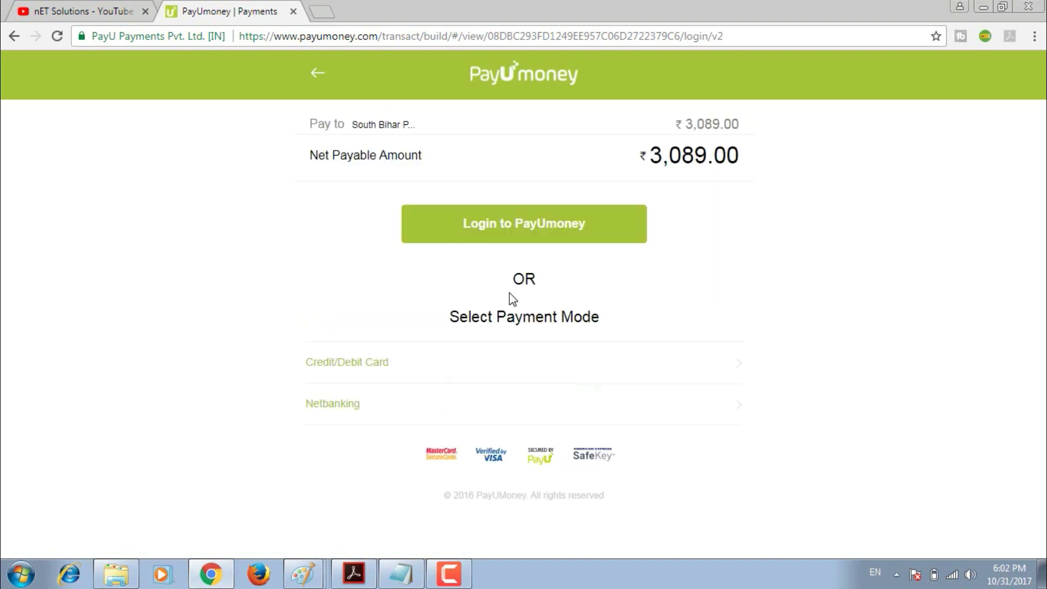
{"action": "left_click", "coordinate": [458, 355]}
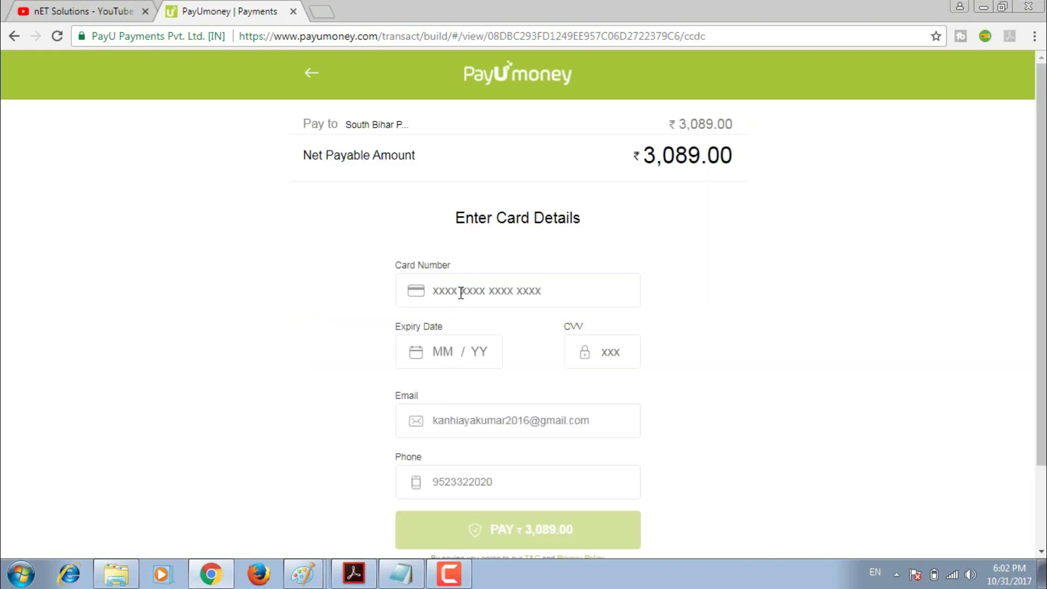
Enter the card number, expiry date and CVV on the PayUmoney page and submit the card payment.
{"action": "left_click", "coordinate": [458, 353]}
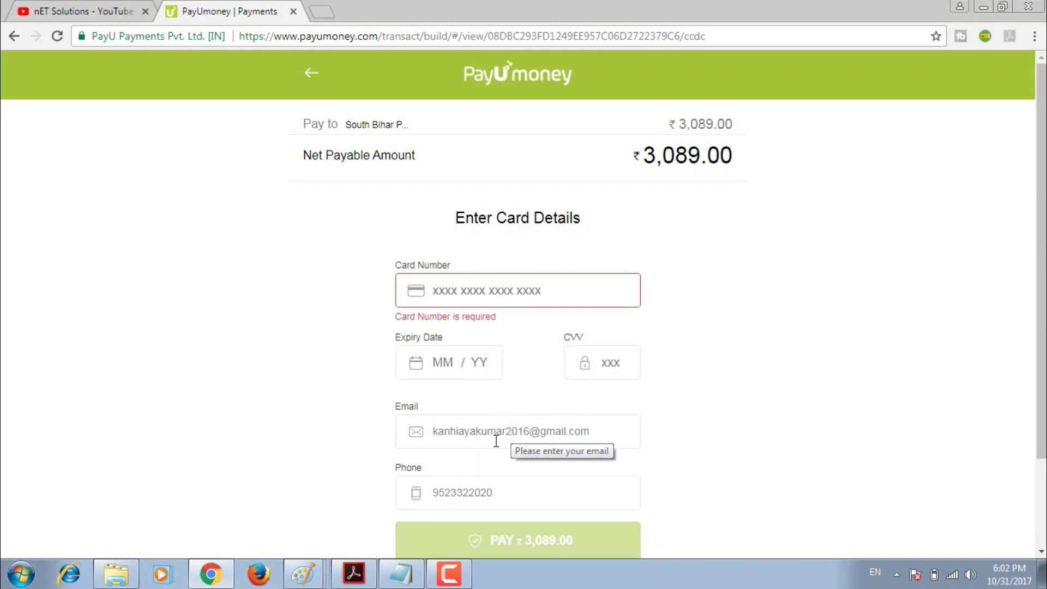
{"action": "scroll", "coordinate": [493, 463], "scroll_direction": "down", "scroll_amount": 2}
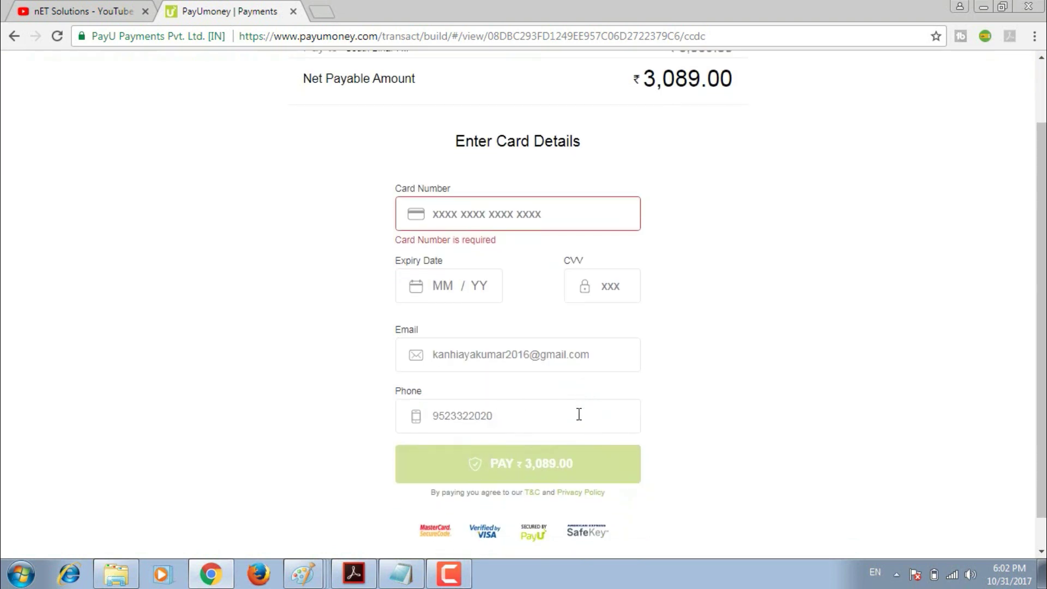
{"action": "left_click", "coordinate": [448, 574]}
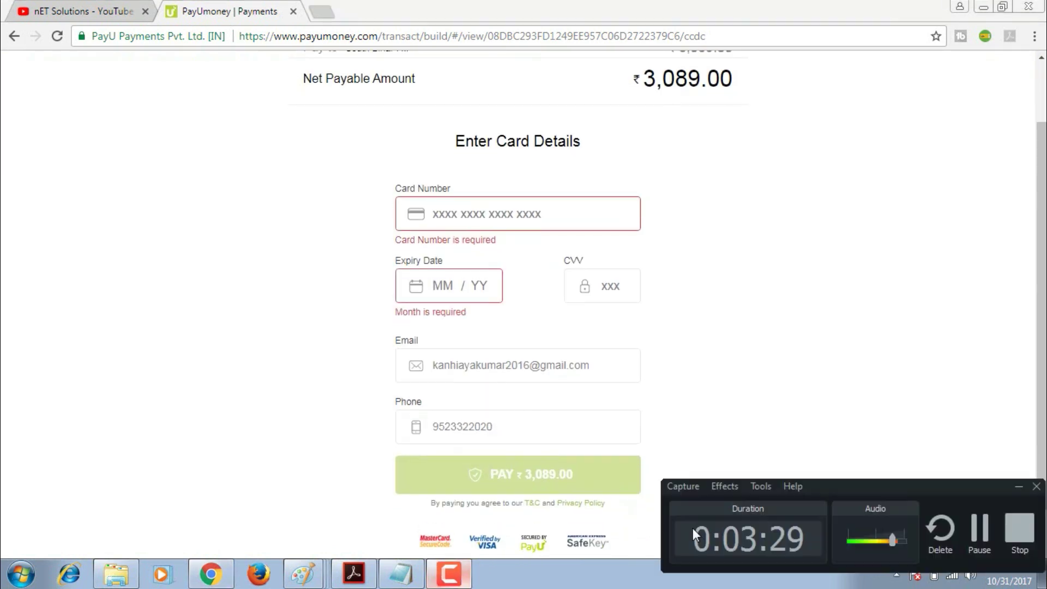
{"action": "left_click", "coordinate": [977, 532]}
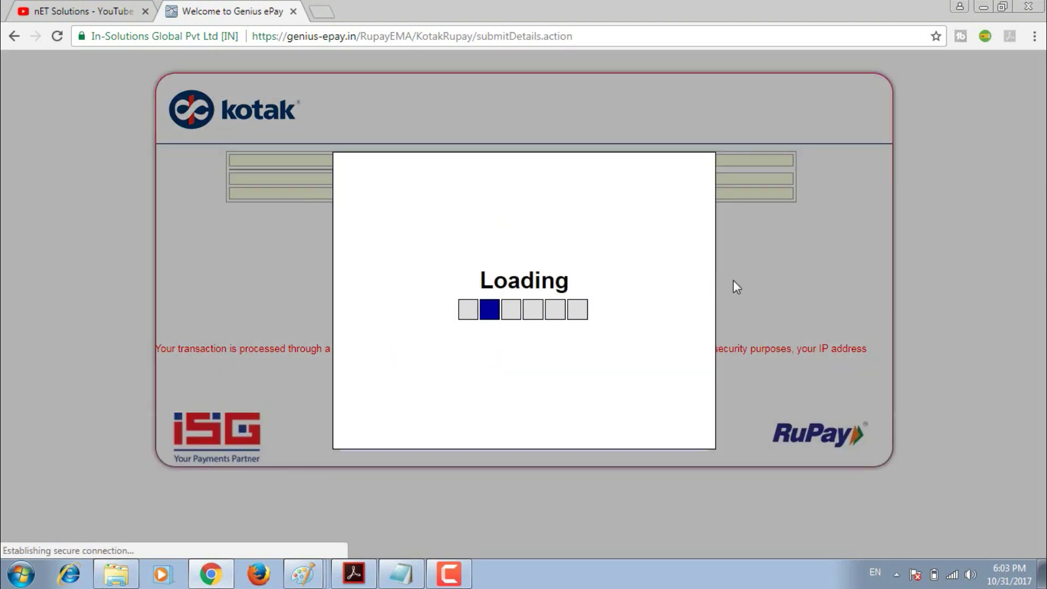
Enter the one-time password, submit and confirm the transaction, and decline saving the password in the browser.
{"action": "left_click", "coordinate": [545, 362]}
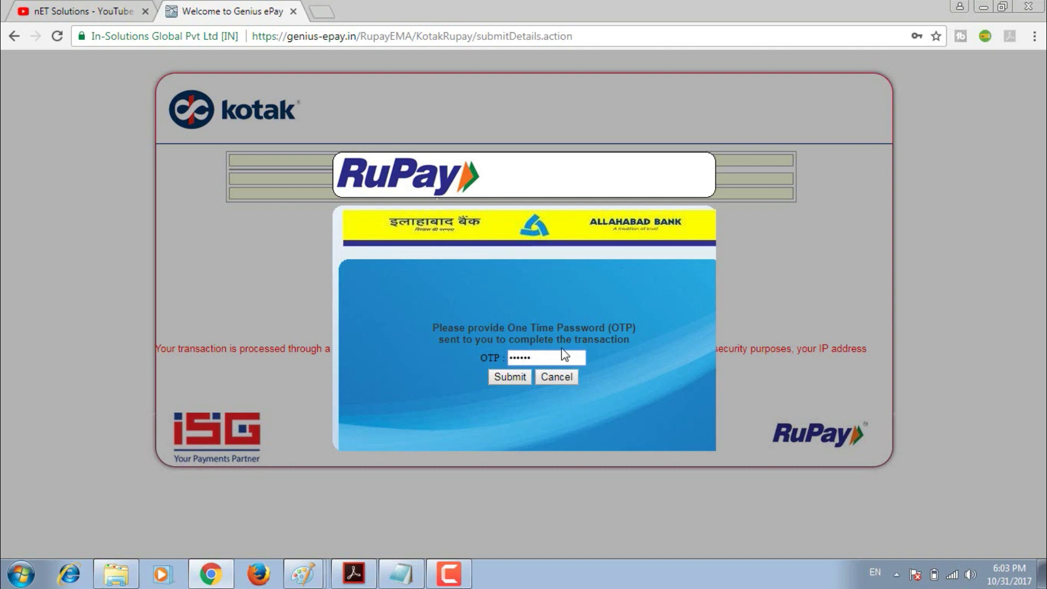
{"action": "left_click", "coordinate": [509, 376]}
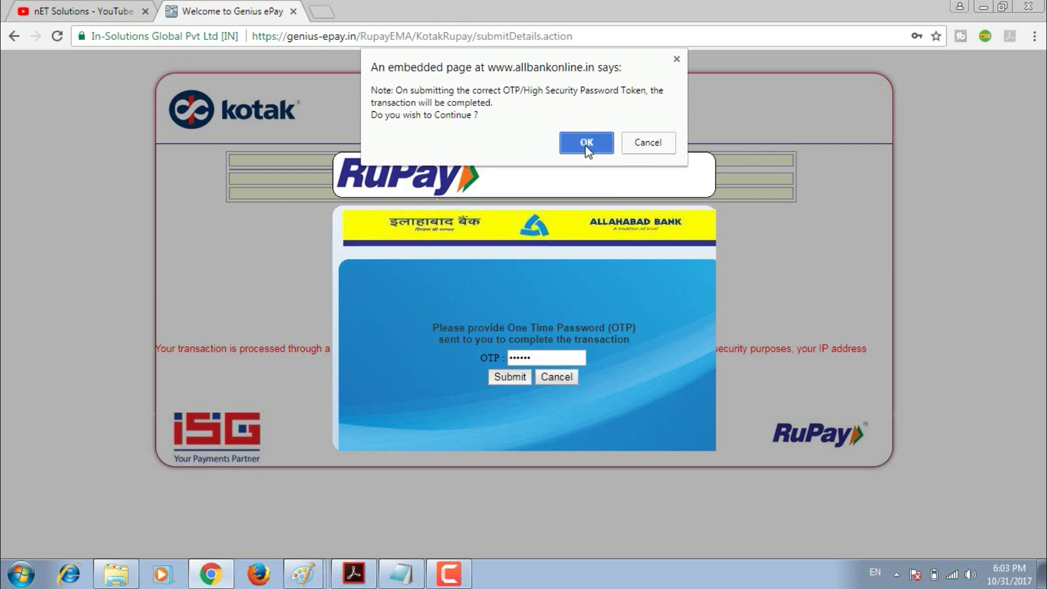
{"action": "left_click", "coordinate": [586, 142]}
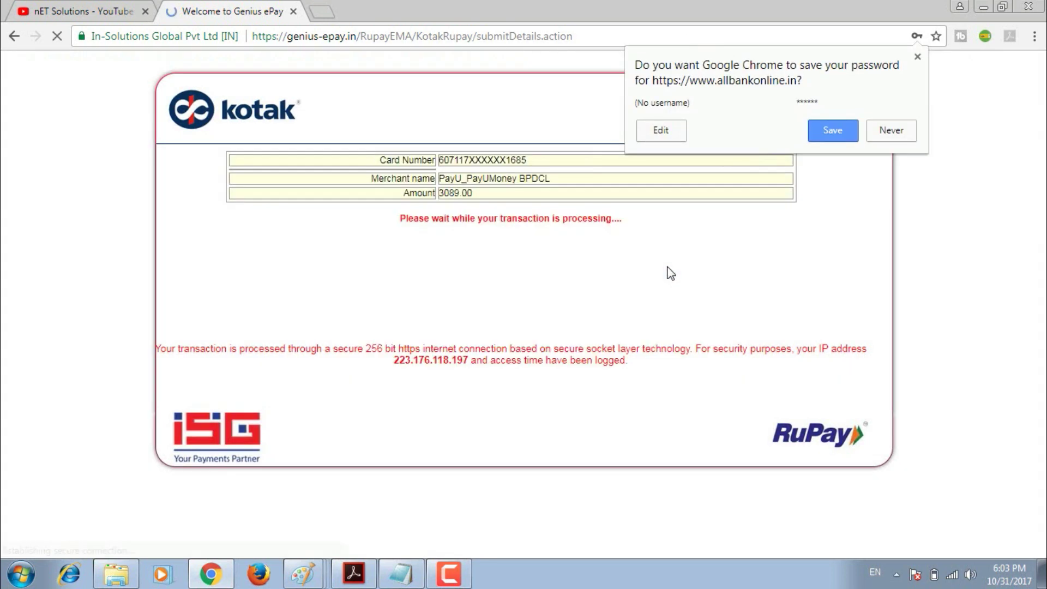
{"action": "left_click", "coordinate": [882, 135]}
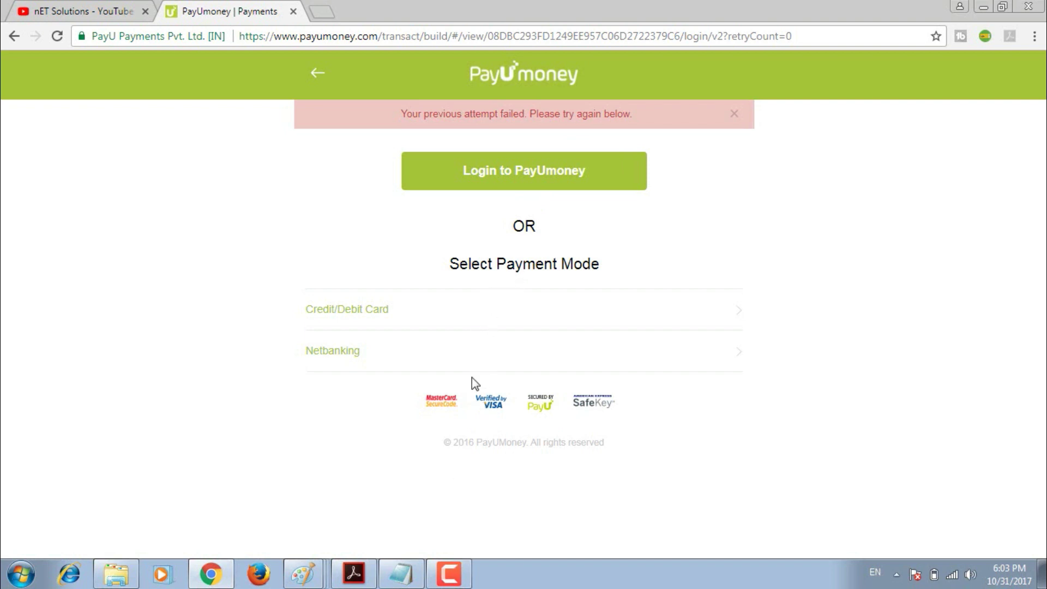
Open Allahabad Bank's internet banking site and log in with the user ID and password.
{"action": "left_click", "coordinate": [439, 575]}
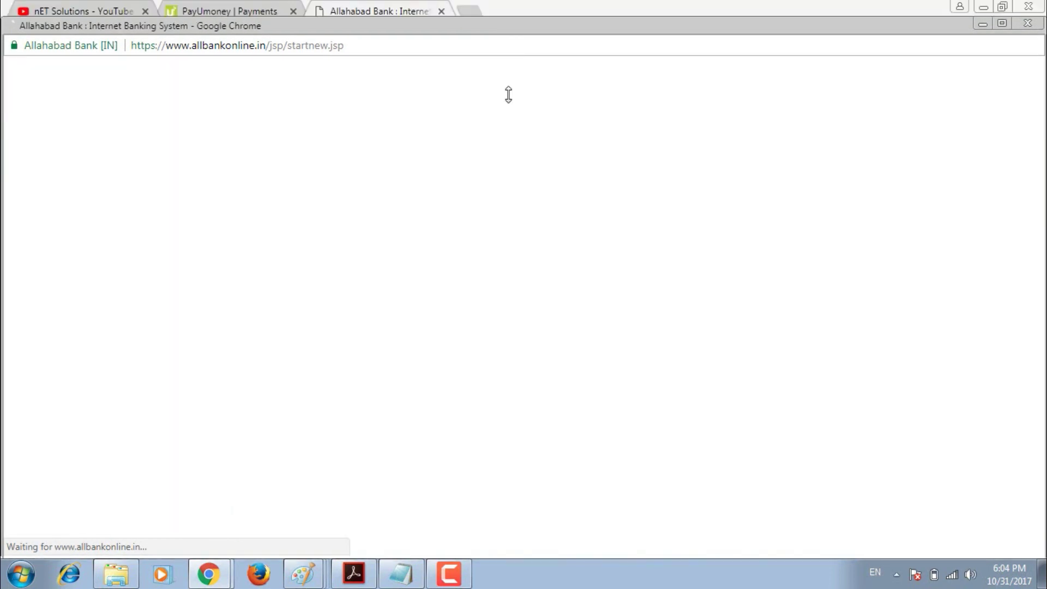
{"action": "left_click_drag", "start_coordinate": [509, 95], "coordinate": [519, 4]}
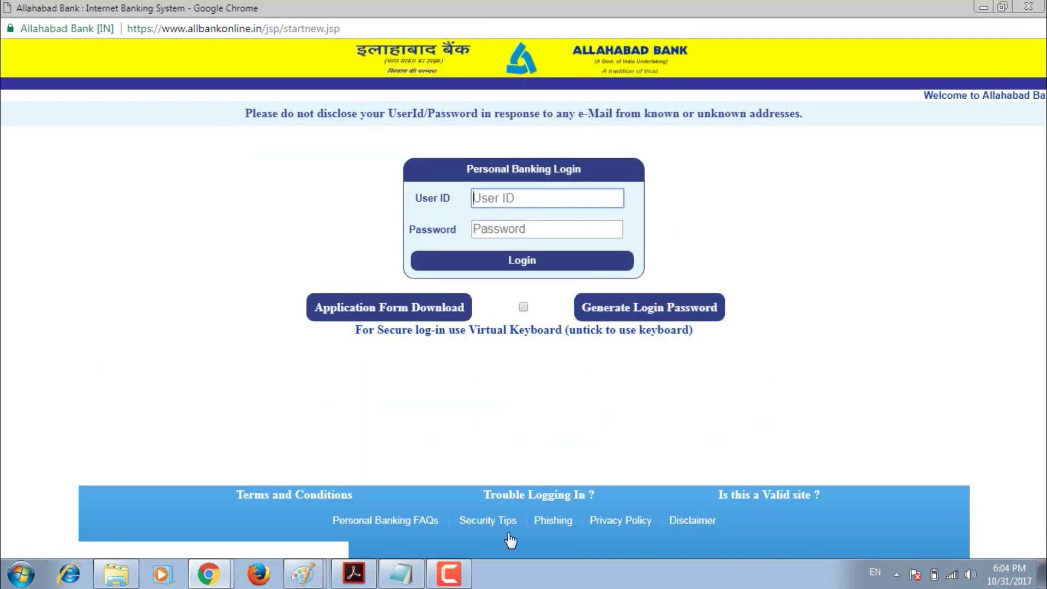
{"action": "left_click", "coordinate": [449, 574]}
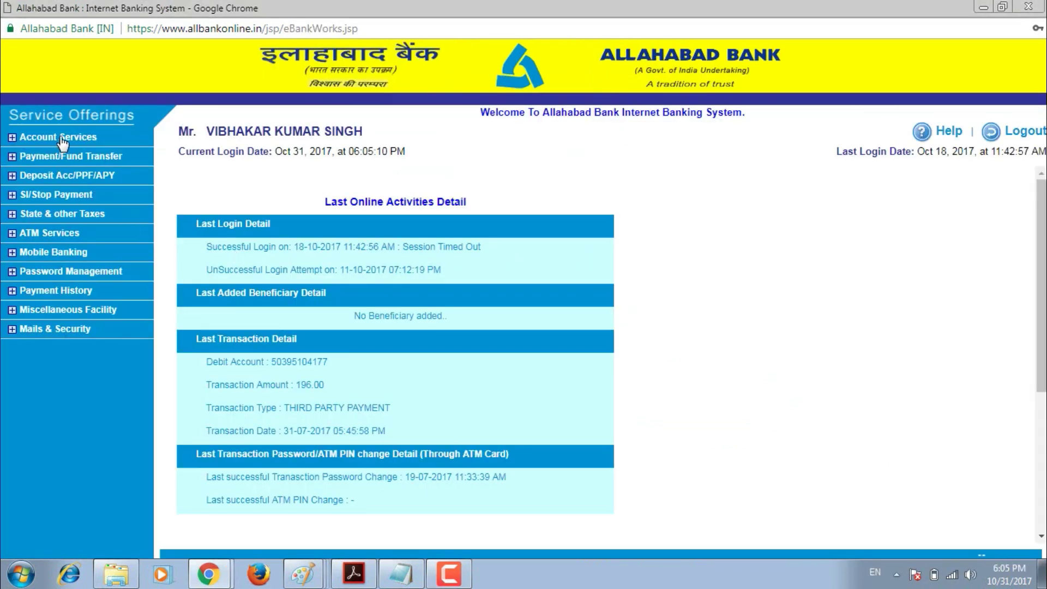
View the account summary and the savings (SB) account's details to check its balance.
{"action": "left_click", "coordinate": [62, 139]}
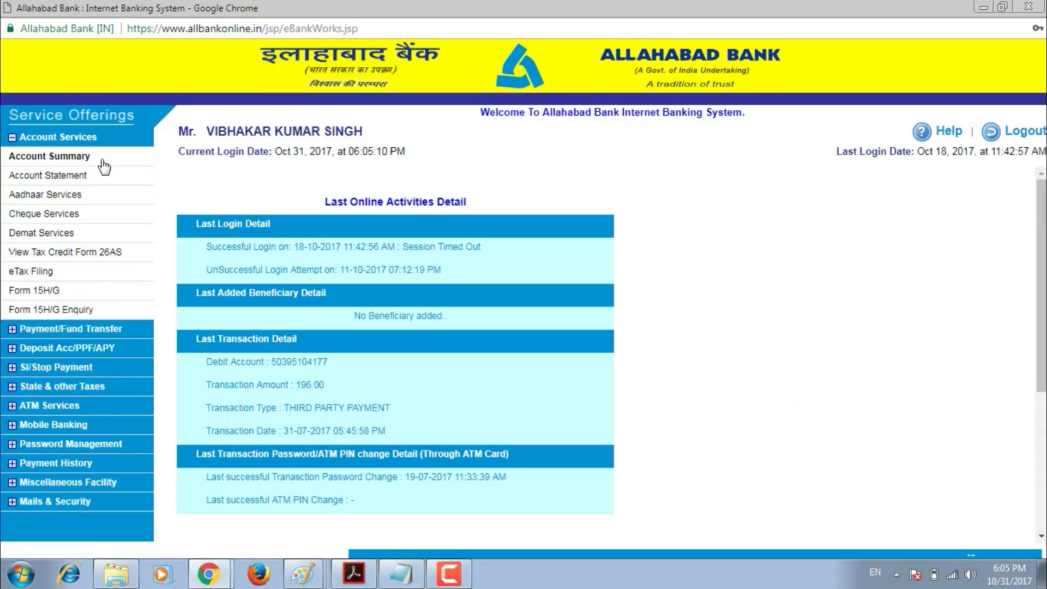
{"action": "left_click", "coordinate": [69, 159]}
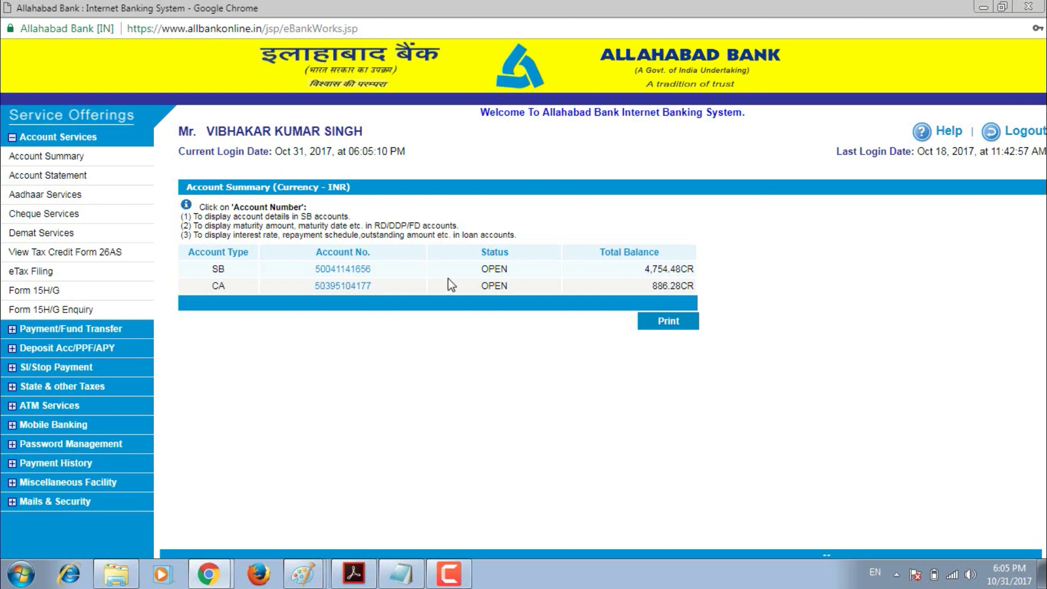
{"action": "left_click", "coordinate": [350, 269]}
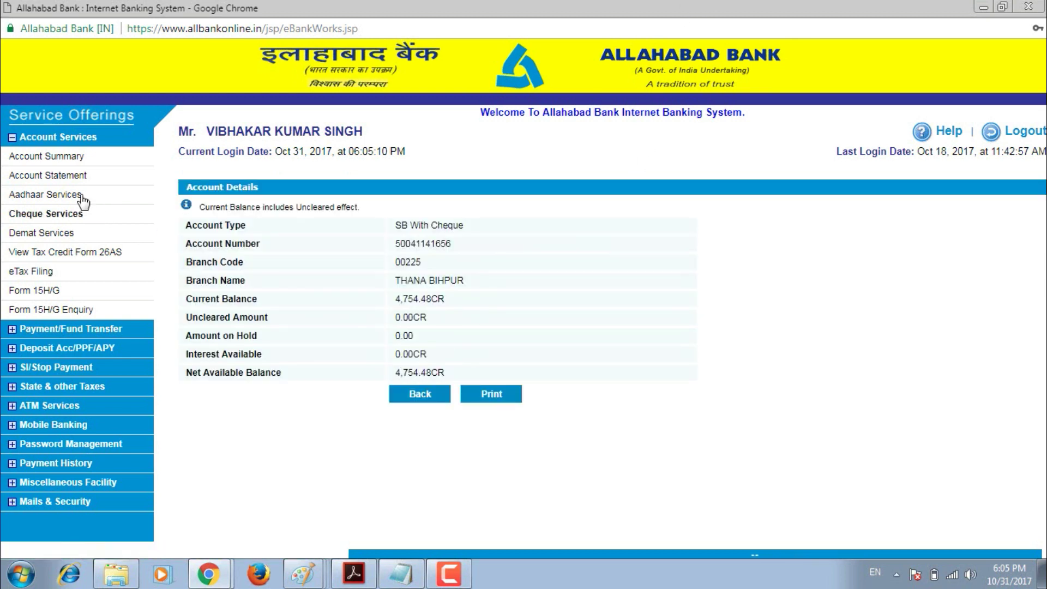
Open the account statement form and try to download the savings account's mini statement as PDF (.pdf).
{"action": "left_click", "coordinate": [57, 178]}
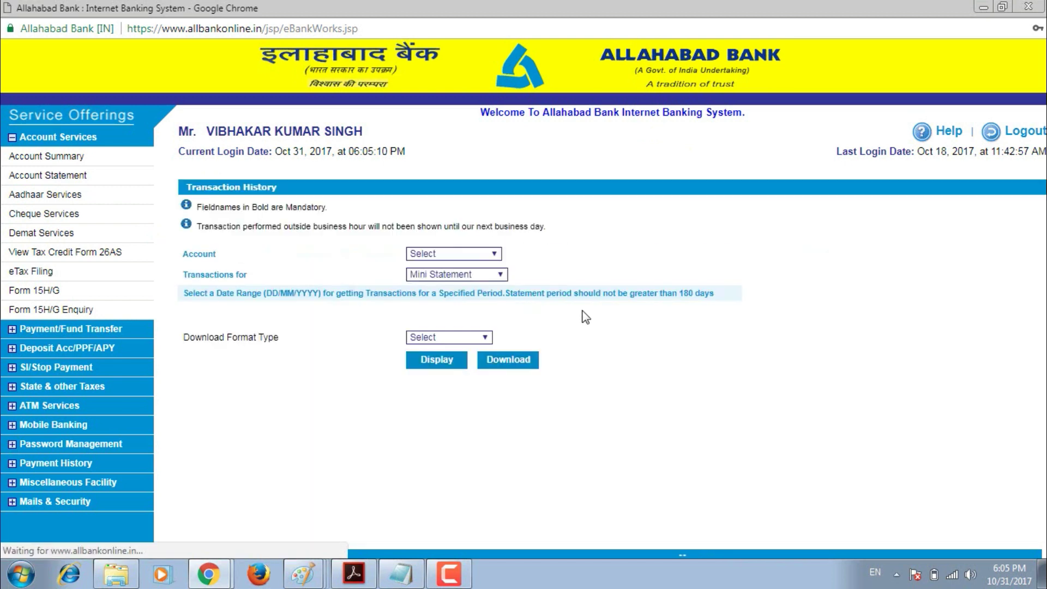
{"action": "left_click", "coordinate": [442, 253]}
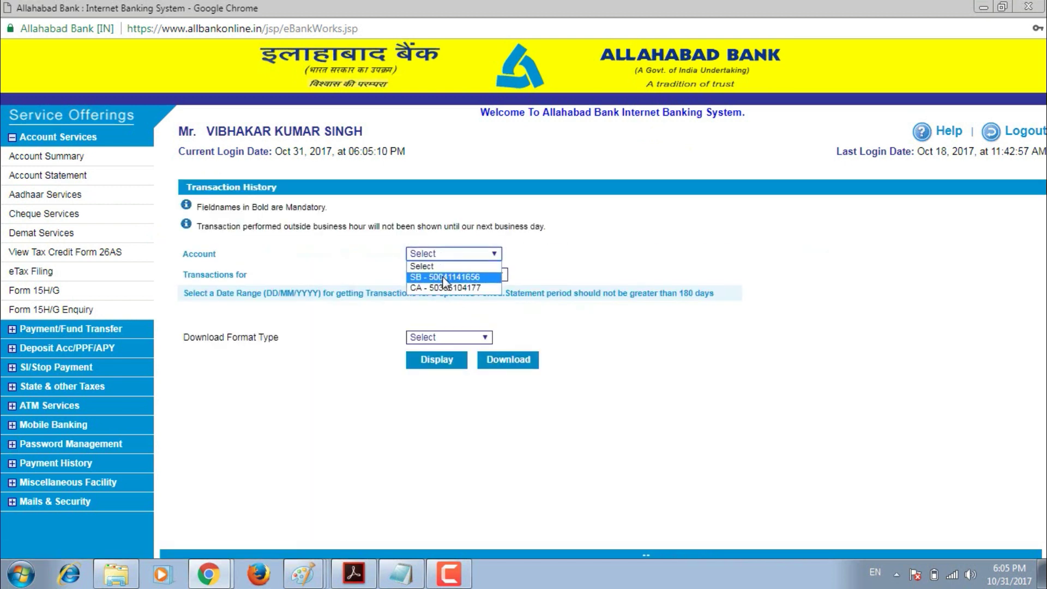
{"action": "left_click", "coordinate": [472, 277]}
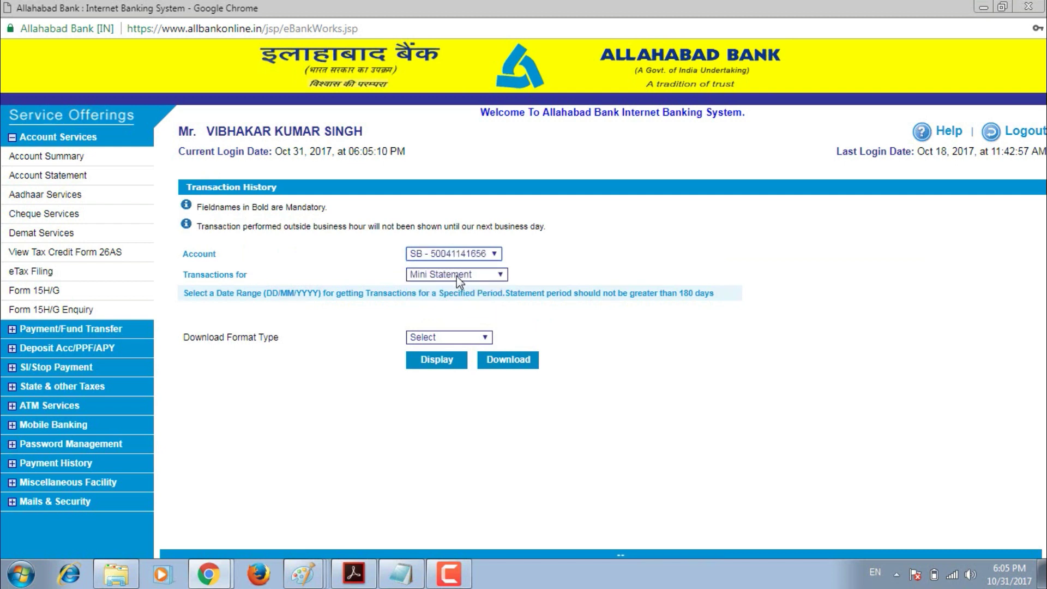
{"action": "left_click", "coordinate": [433, 337]}
{"action": "left_click", "coordinate": [434, 365]}
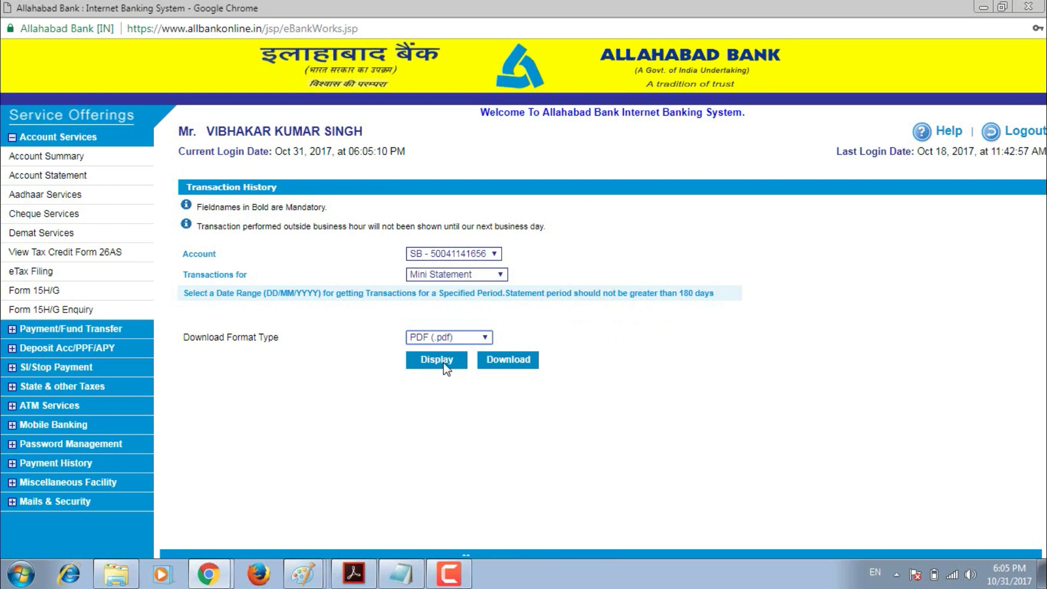
{"action": "left_click", "coordinate": [527, 361]}
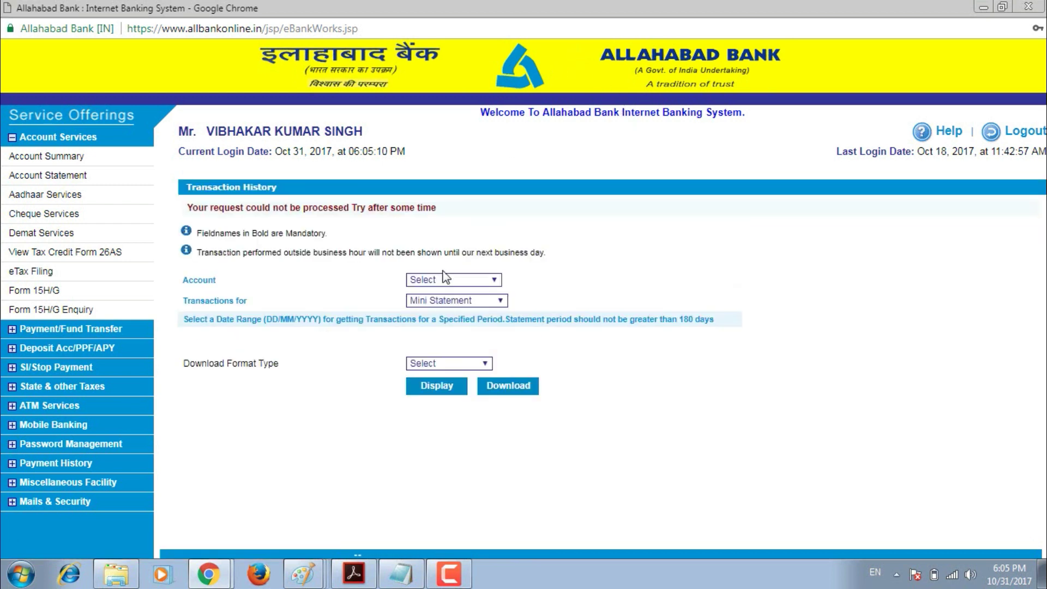
Request the savings account's mini statement again in PDF (.pdf) format and confirm the download.
{"action": "left_click", "coordinate": [443, 279]}
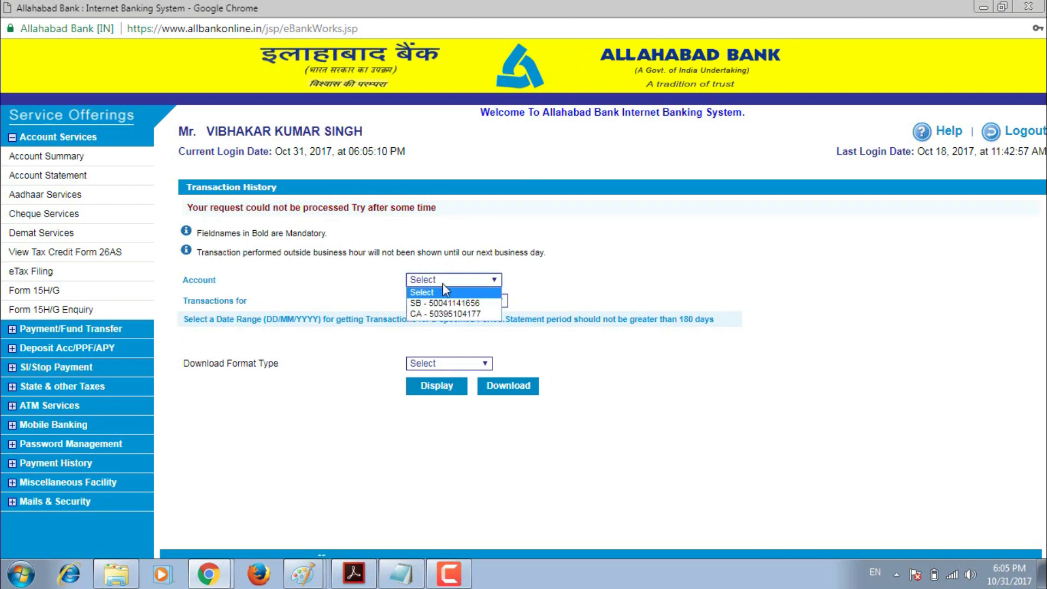
{"action": "left_click", "coordinate": [442, 304]}
{"action": "left_click", "coordinate": [435, 364]}
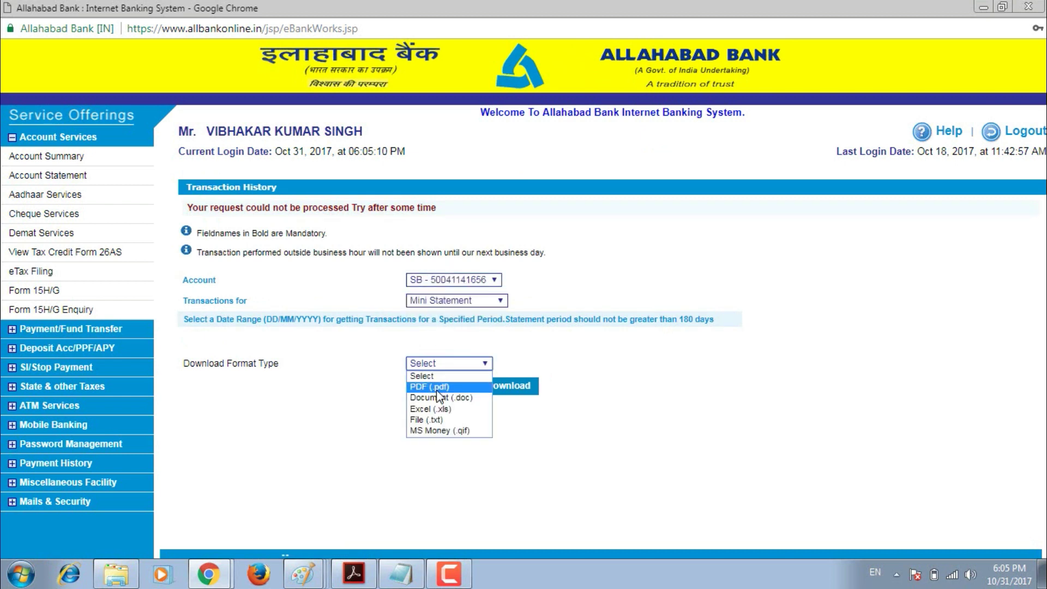
{"action": "left_click", "coordinate": [429, 387]}
{"action": "left_click", "coordinate": [505, 387]}
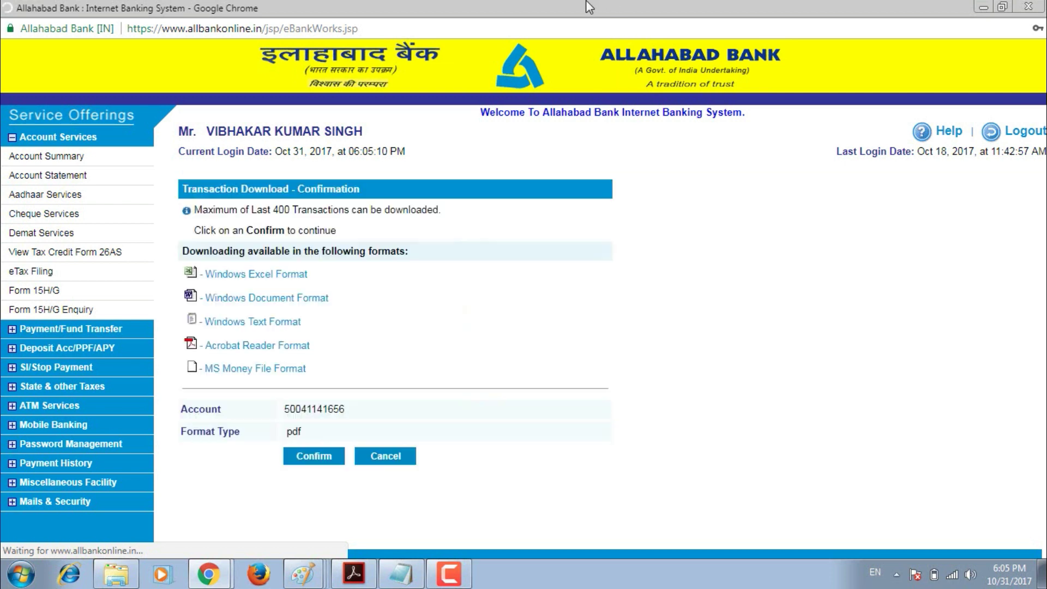
{"action": "left_click", "coordinate": [325, 454]}
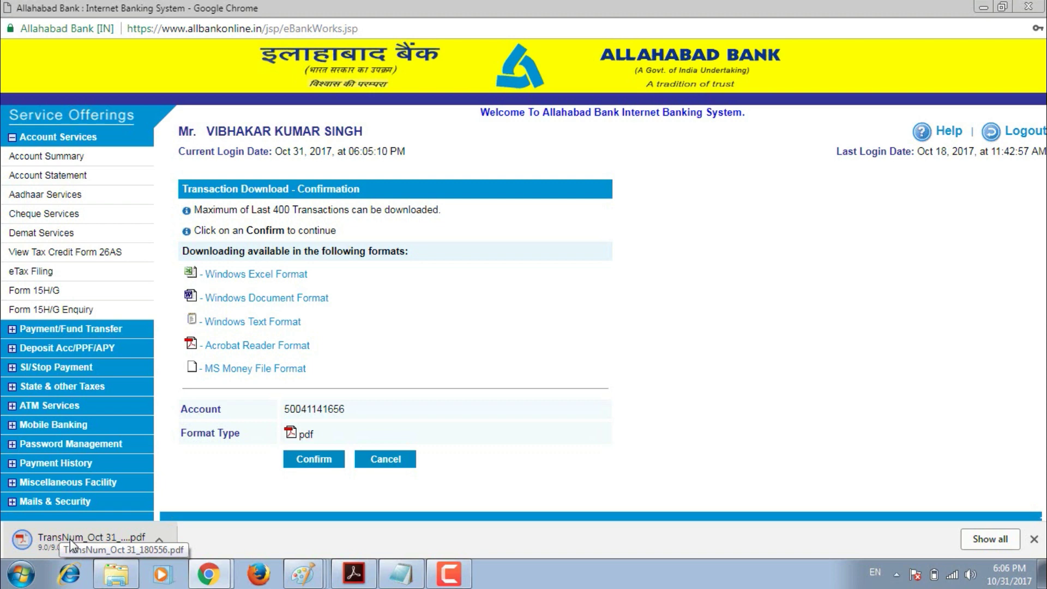
Open the downloaded mini statement PDF and examine the credit and balance entries of the two latest transactions.
{"action": "left_click", "coordinate": [71, 540]}
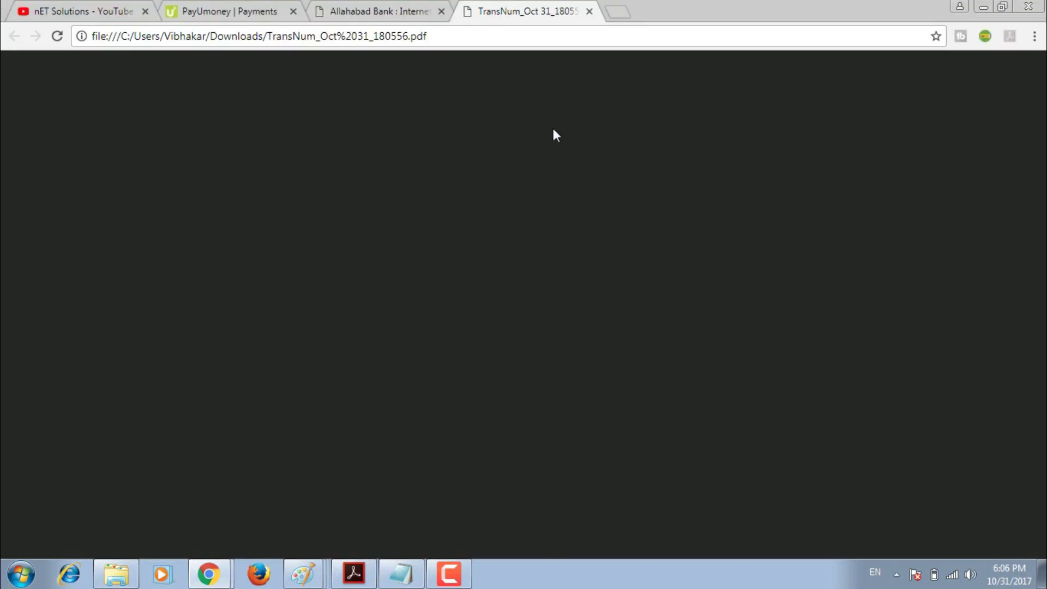
{"action": "scroll", "coordinate": [593, 236], "scroll_direction": "down", "scroll_amount": 10}
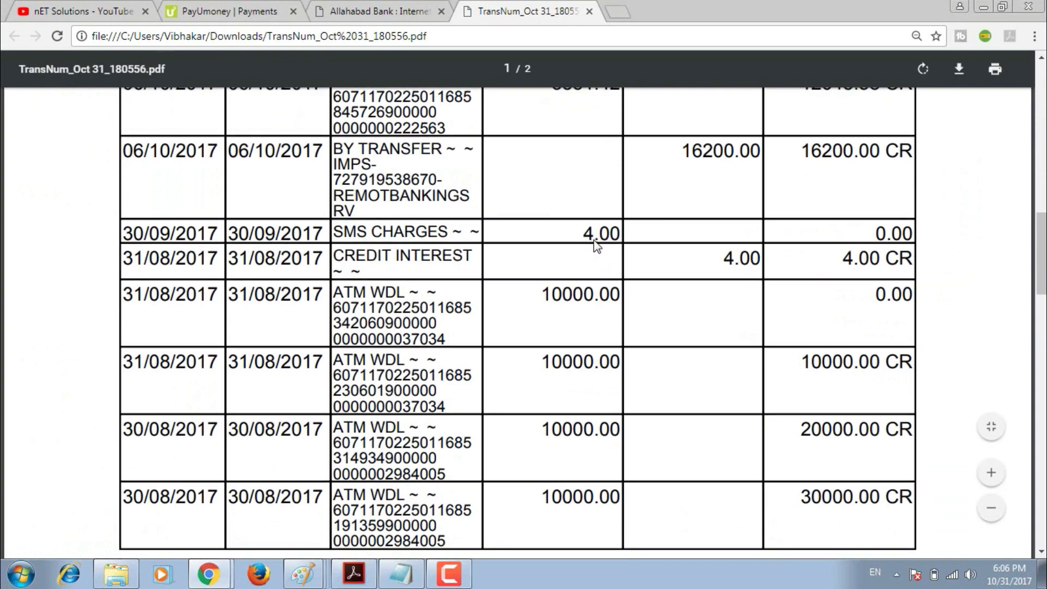
{"action": "scroll", "coordinate": [619, 244], "scroll_direction": "up", "scroll_amount": 5}
{"action": "left_click_drag", "start_coordinate": [696, 174], "coordinate": [913, 174]}
{"action": "left_click", "coordinate": [721, 200]}
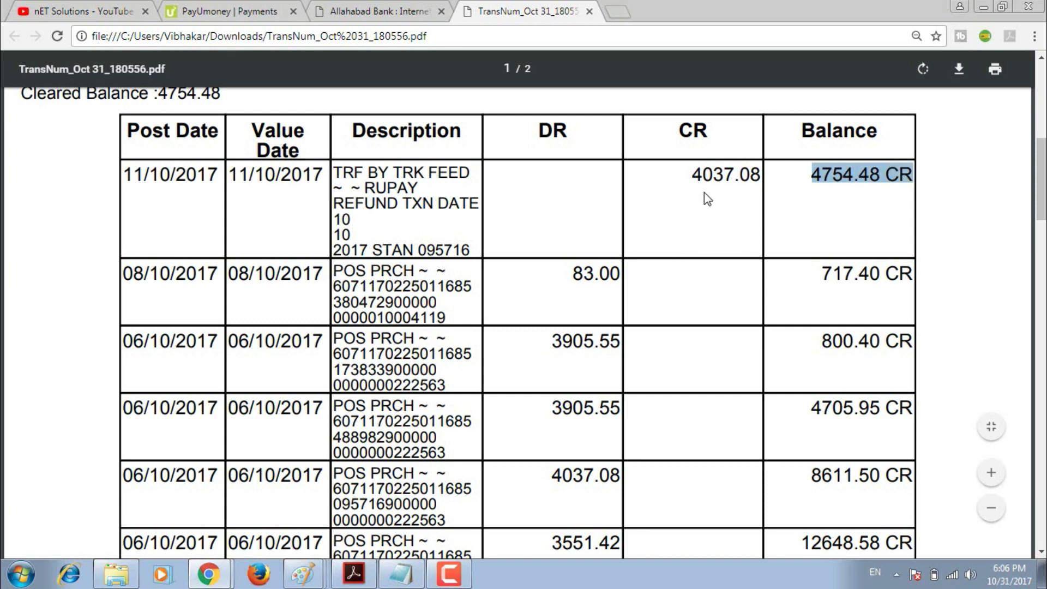
{"action": "left_click_drag", "start_coordinate": [693, 174], "coordinate": [761, 173]}
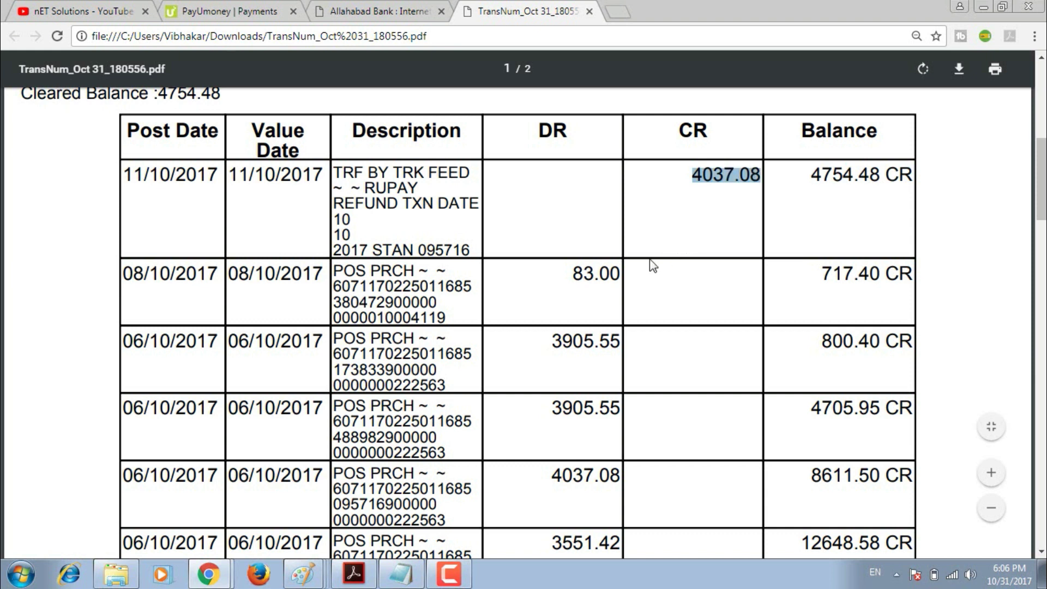
{"action": "left_click", "coordinate": [587, 271]}
{"action": "left_click_drag", "start_coordinate": [818, 267], "coordinate": [904, 266]}
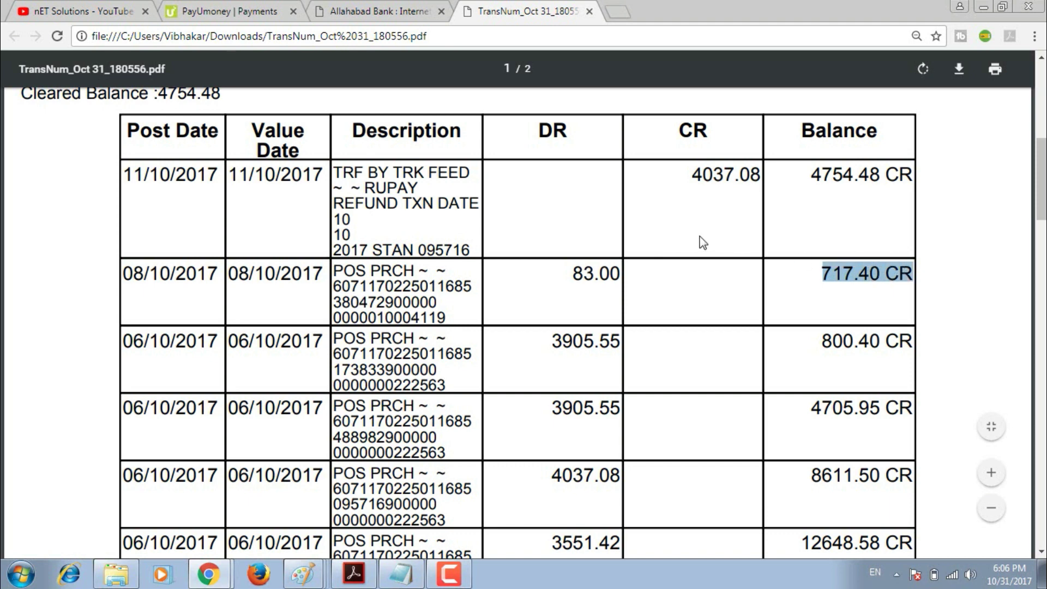
Review the statement's older transactions through page 2, then check the account details and cleared balance on page 1.
{"action": "scroll", "coordinate": [380, 292], "scroll_direction": "down", "scroll_amount": 15}
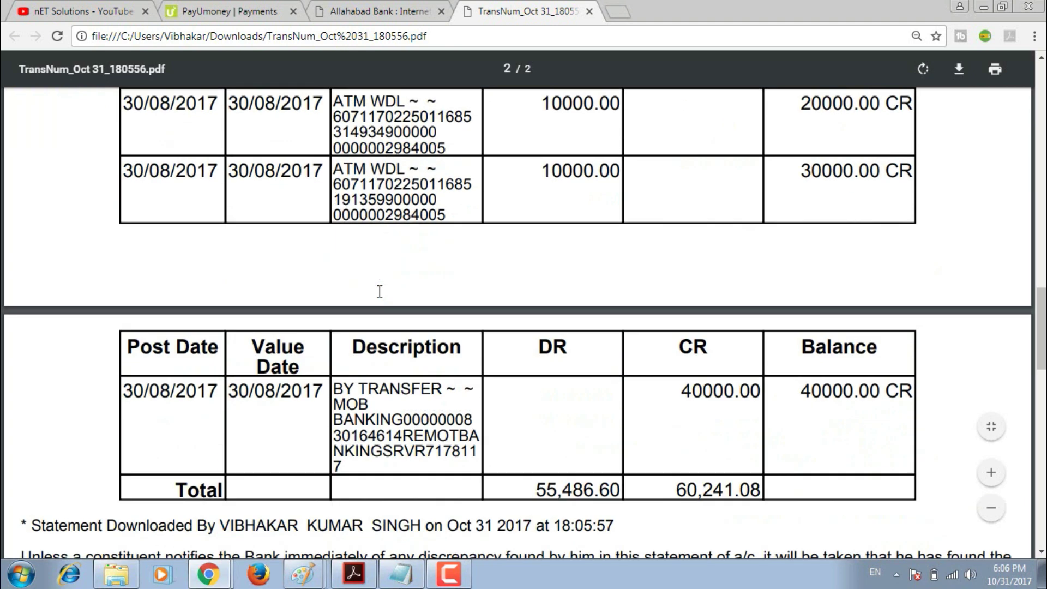
{"action": "scroll", "coordinate": [280, 336], "scroll_direction": "up", "scroll_amount": 1}
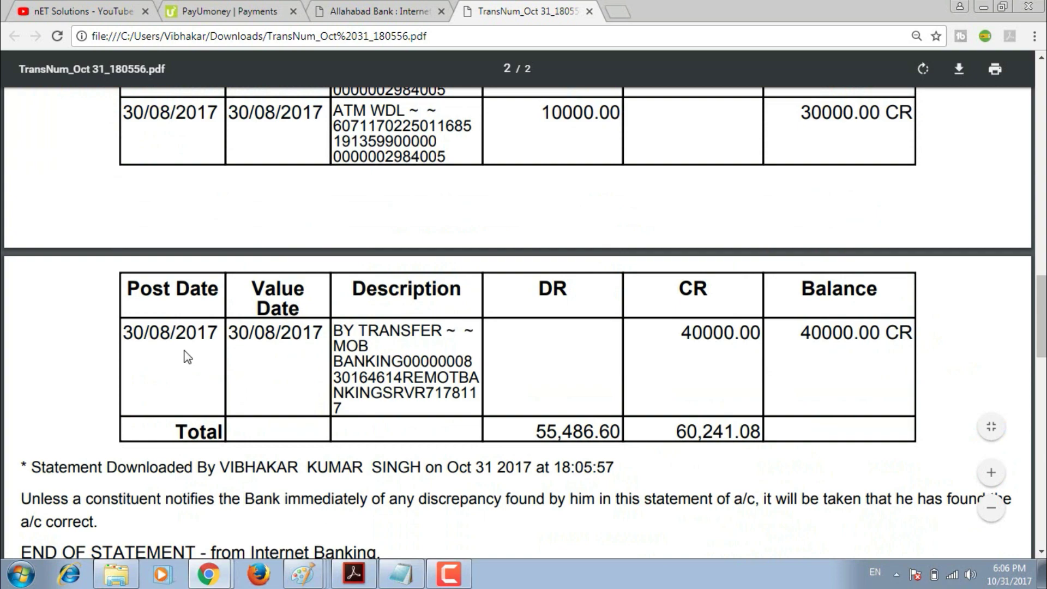
{"action": "scroll", "coordinate": [811, 343], "scroll_direction": "up", "scroll_amount": 20}
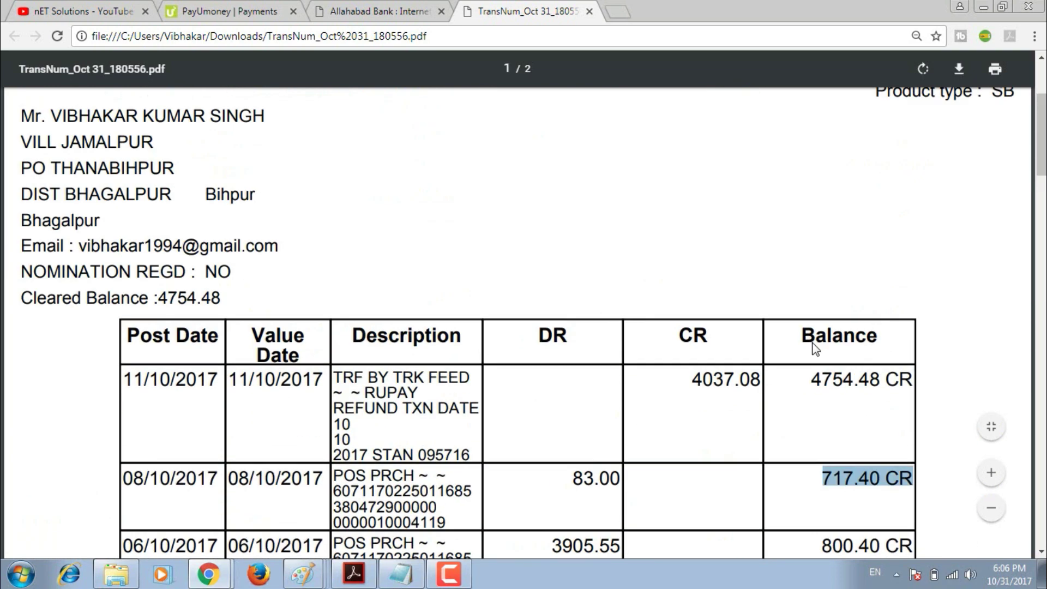
{"action": "scroll", "coordinate": [671, 367], "scroll_direction": "down", "scroll_amount": 5}
{"action": "scroll", "coordinate": [138, 361], "scroll_direction": "up", "scroll_amount": 4}
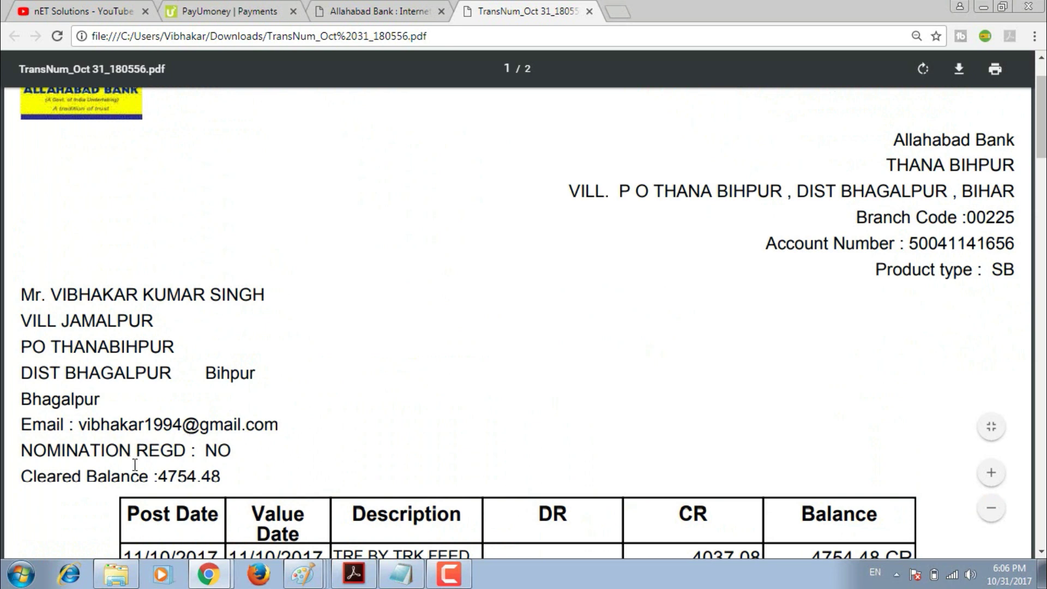
Close the statement, return to the PayUmoney payment page and try to log in with the prefilled e-mail.
{"action": "left_click", "coordinate": [590, 11]}
{"action": "left_click", "coordinate": [229, 11]}
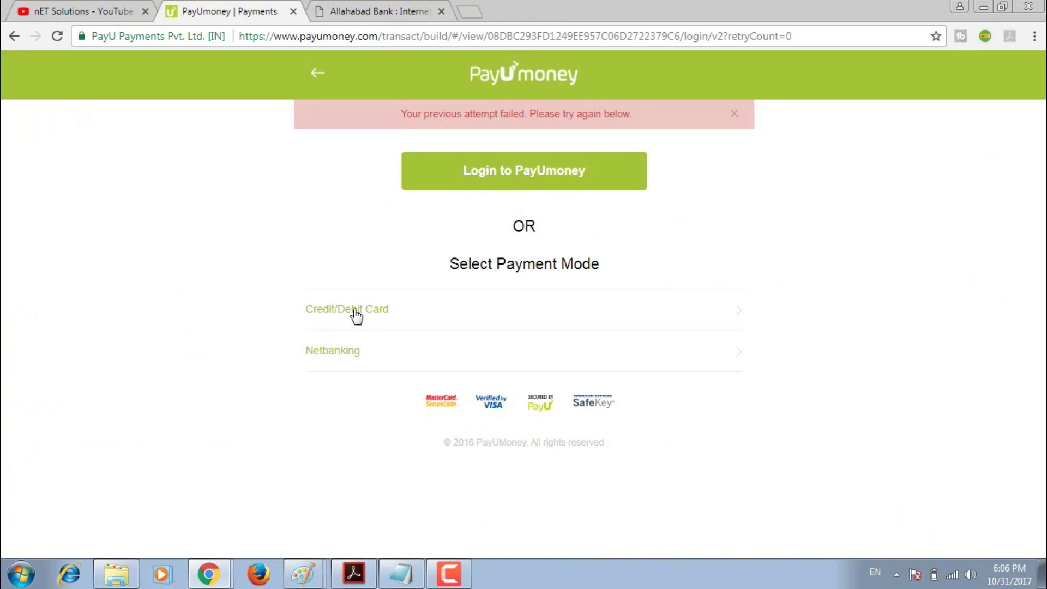
{"action": "left_click", "coordinate": [516, 267]}
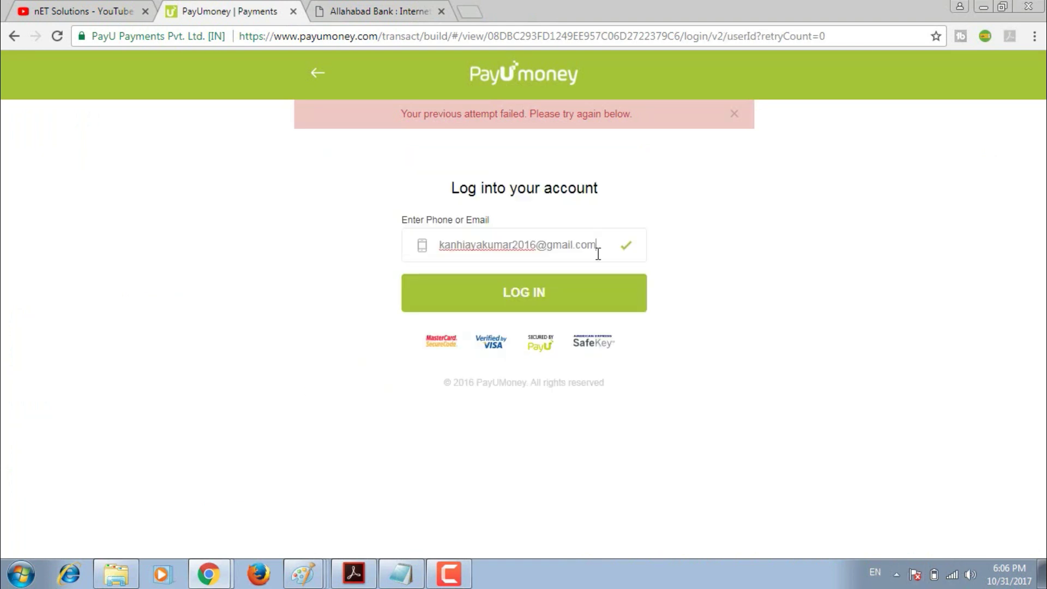
{"action": "left_click", "coordinate": [523, 294]}
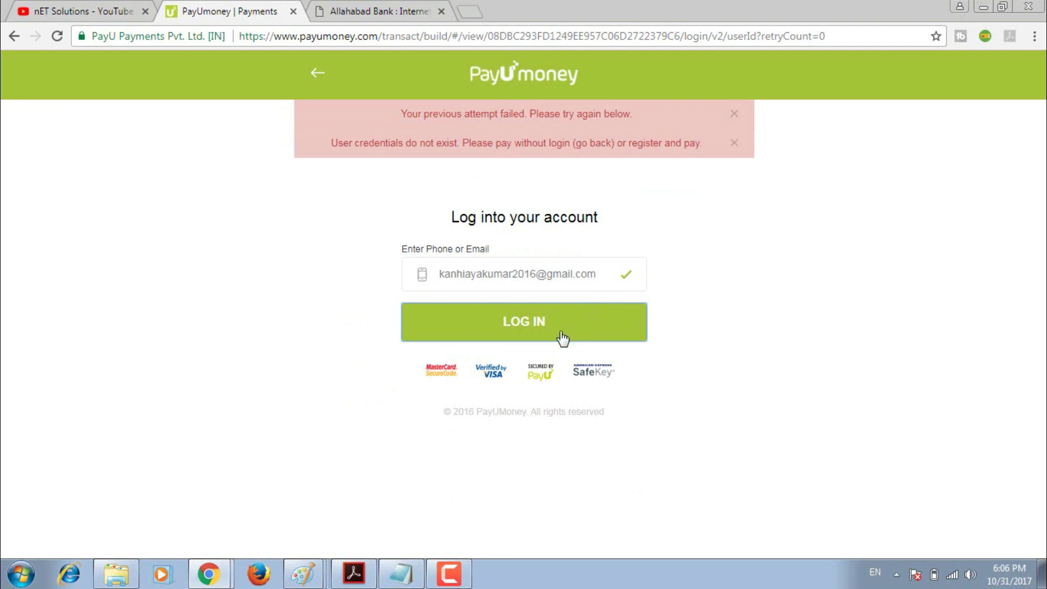
{"action": "left_click", "coordinate": [545, 335]}
Dismiss the error messages on the PayUmoney login page and retry logging in with the same e-mail.
{"action": "left_click", "coordinate": [736, 114]}
{"action": "left_click", "coordinate": [736, 115]}
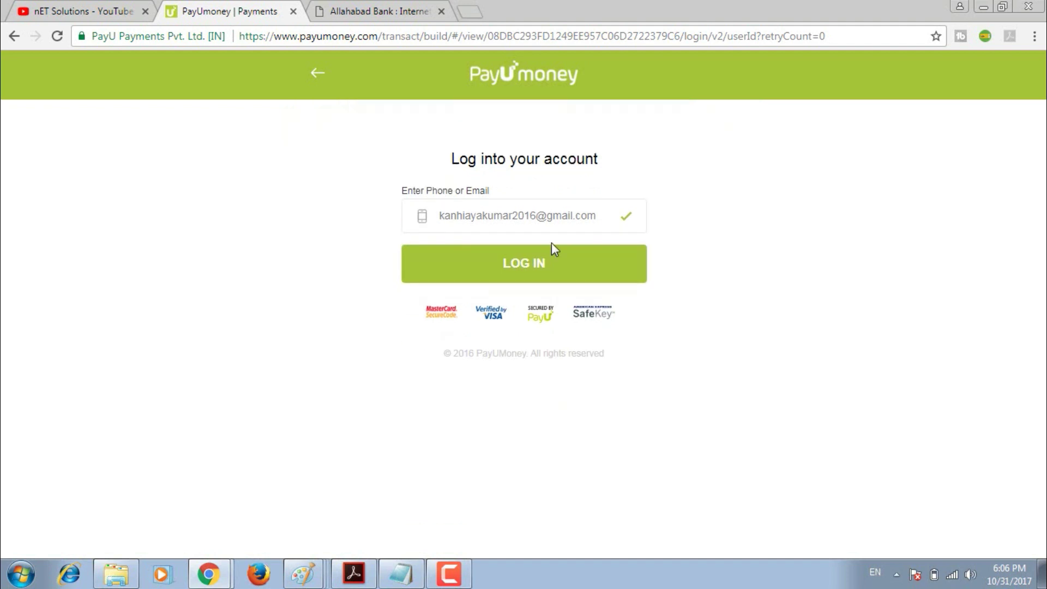
{"action": "left_click", "coordinate": [539, 271]}
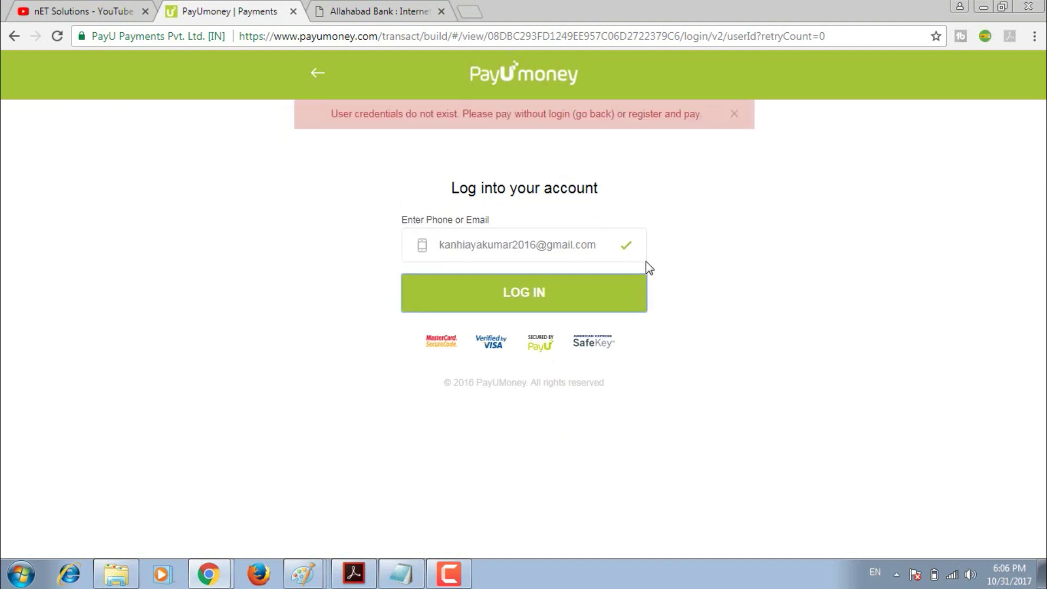
{"action": "left_click", "coordinate": [486, 292]}
{"action": "left_click", "coordinate": [464, 570]}
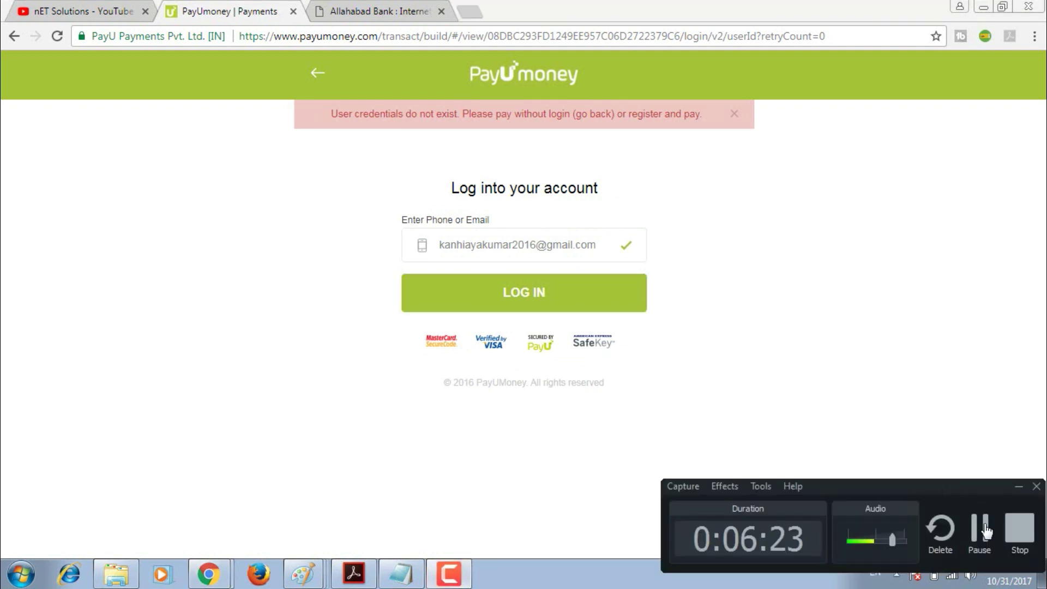
{"action": "left_click", "coordinate": [982, 537]}
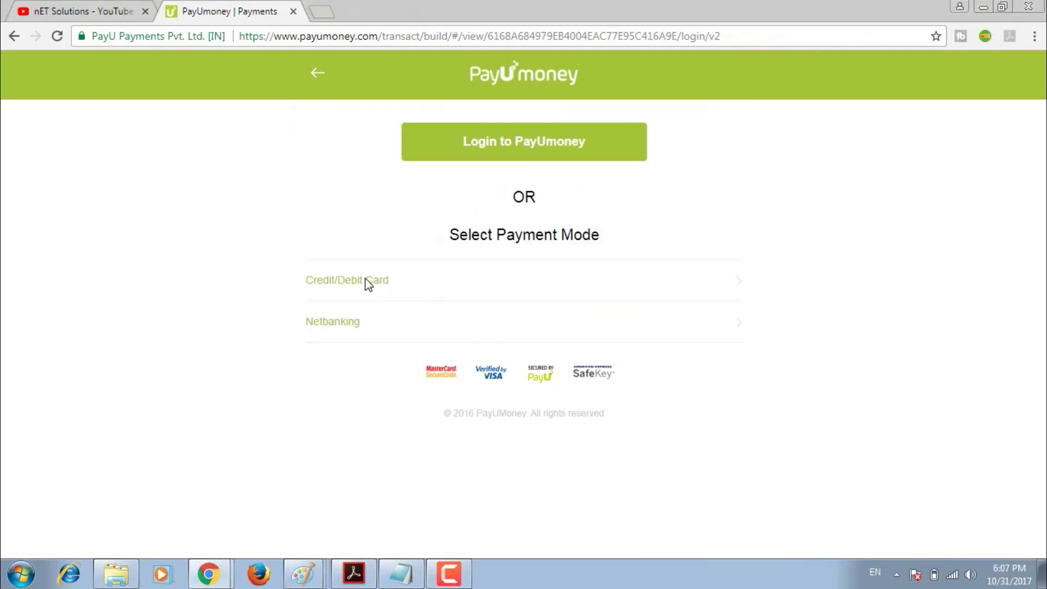
Choose Credit/Debit Card as the payment mode for the bill in PayUmoney.
{"action": "left_click", "coordinate": [367, 280]}
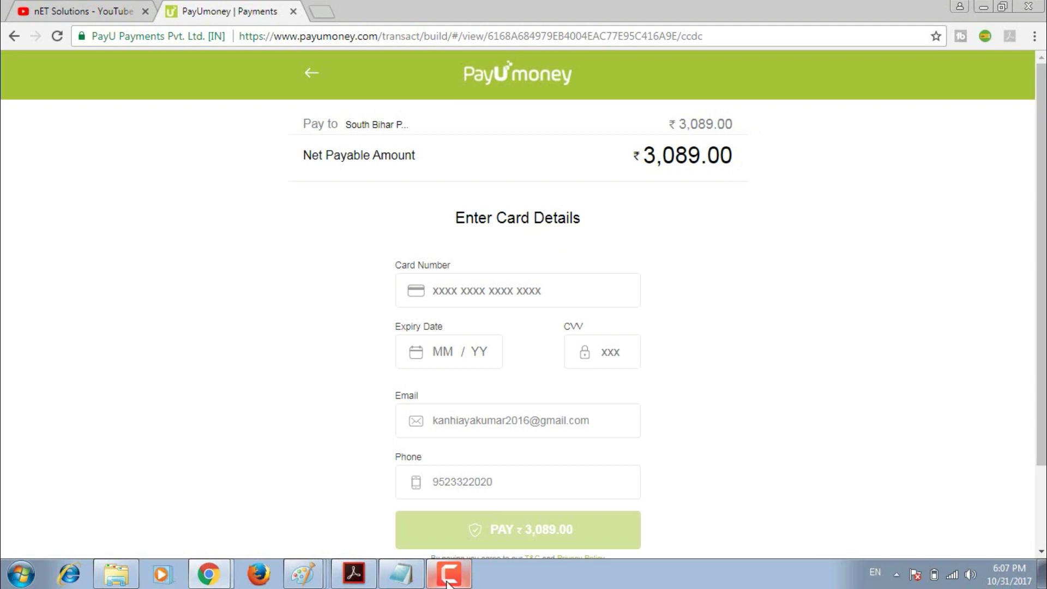
{"action": "left_click", "coordinate": [448, 573]}
{"action": "left_click", "coordinate": [982, 538]}
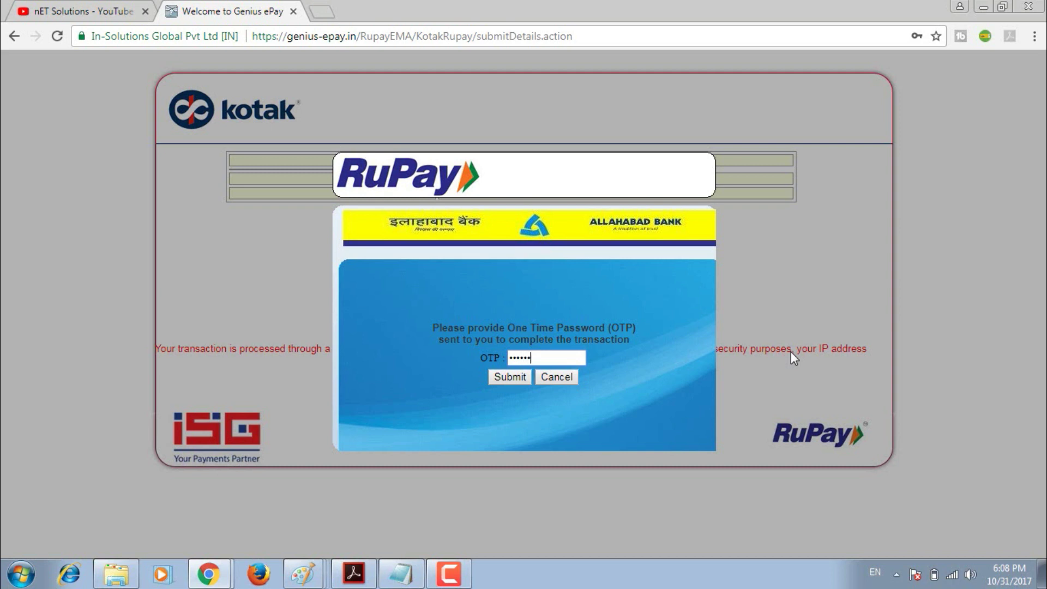
Submit the entered one-time password on the Allahabad Bank RuPay page and confirm completing the transaction.
{"action": "left_click", "coordinate": [503, 379]}
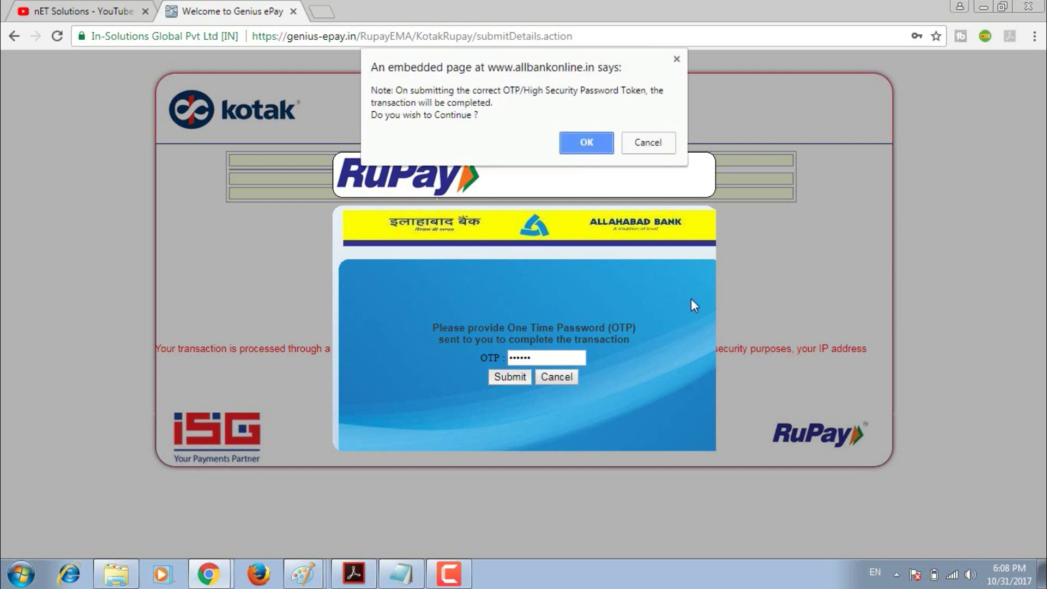
{"action": "left_click", "coordinate": [579, 145]}
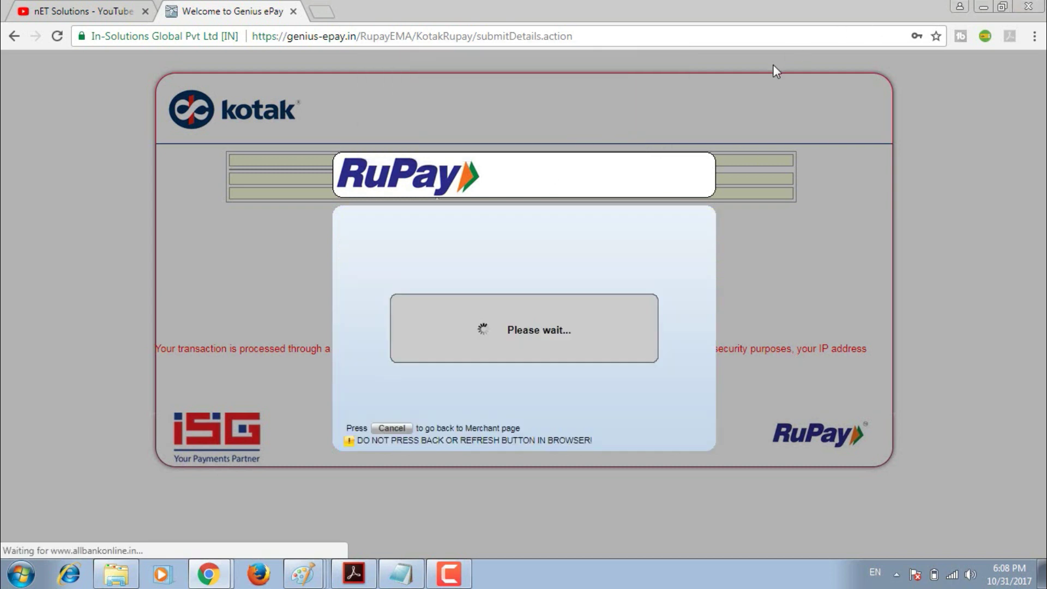